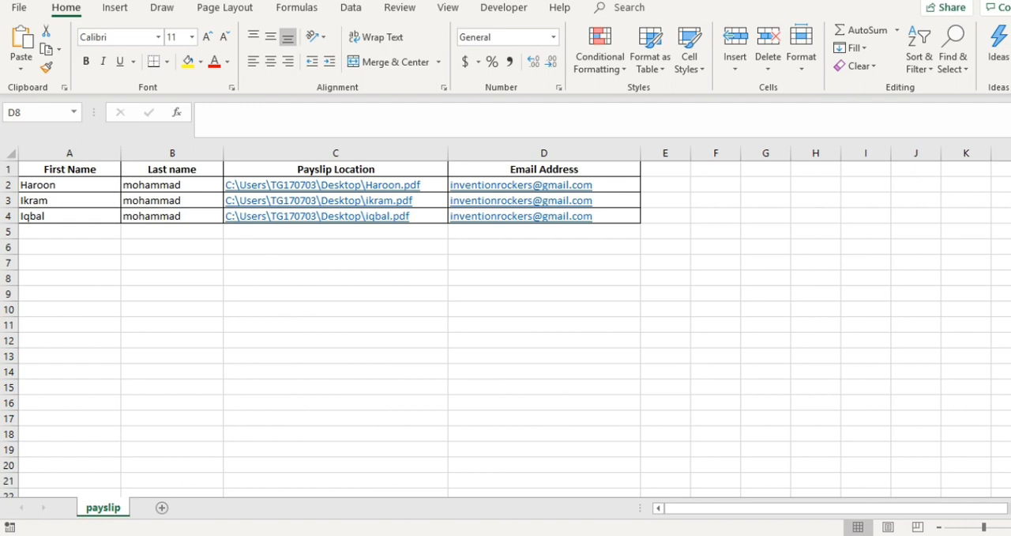
Step: Look at the individual payslip PDF files on the desktop and return to the payslip workbook
double_click(709, 0)
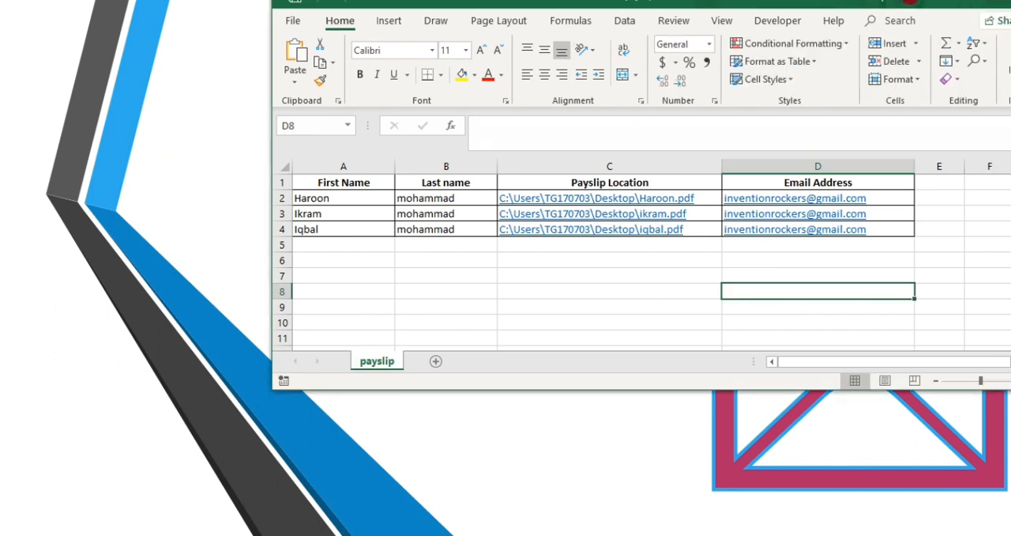
left_click(428, 18)
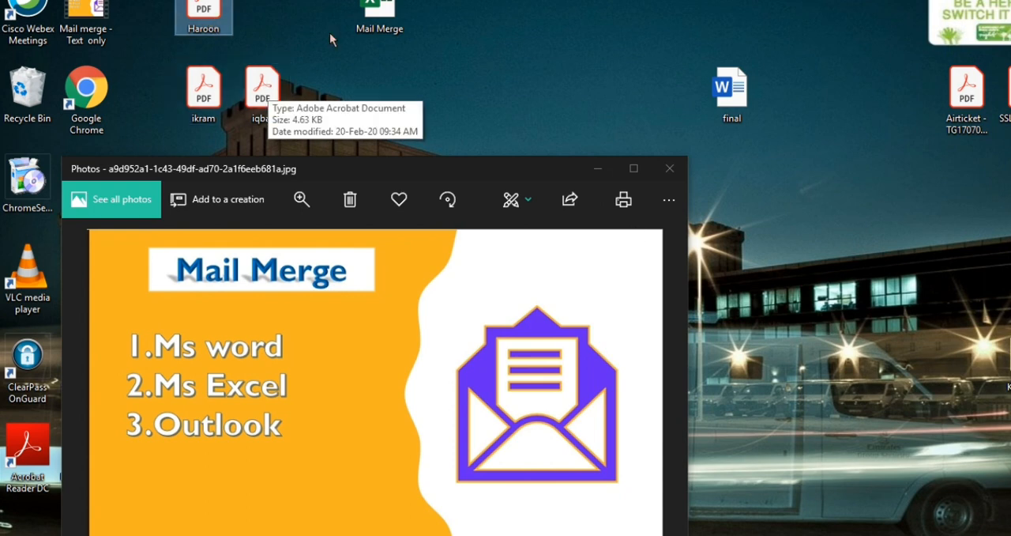
key("alt+Tab")
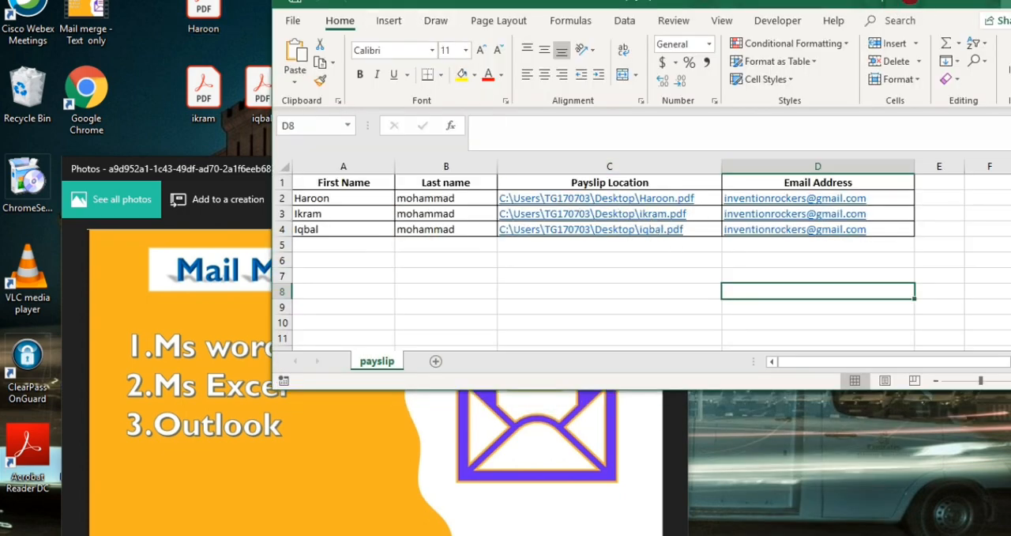
left_click(1006, 3)
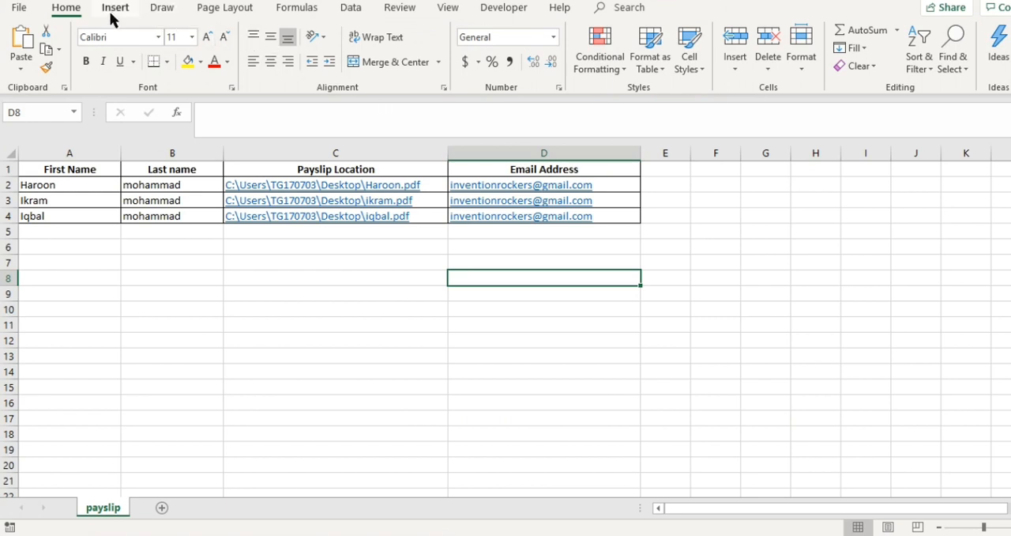
left_click(113, 11)
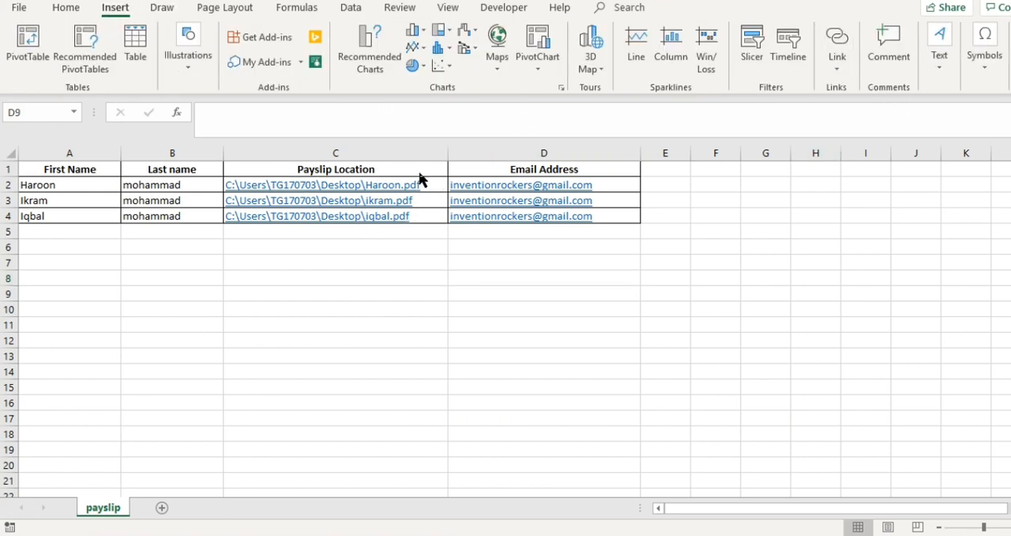
left_click(843, 71)
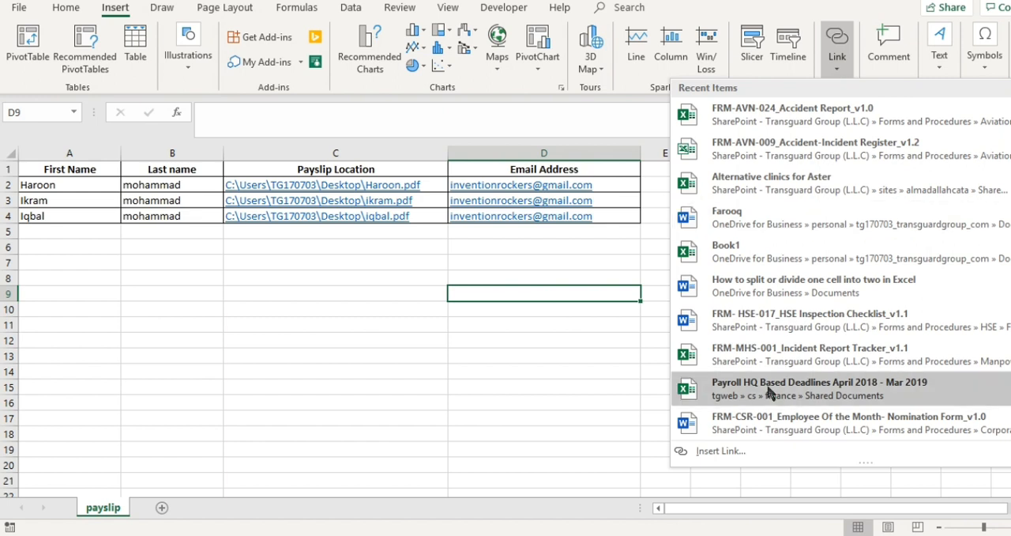
left_click(725, 450)
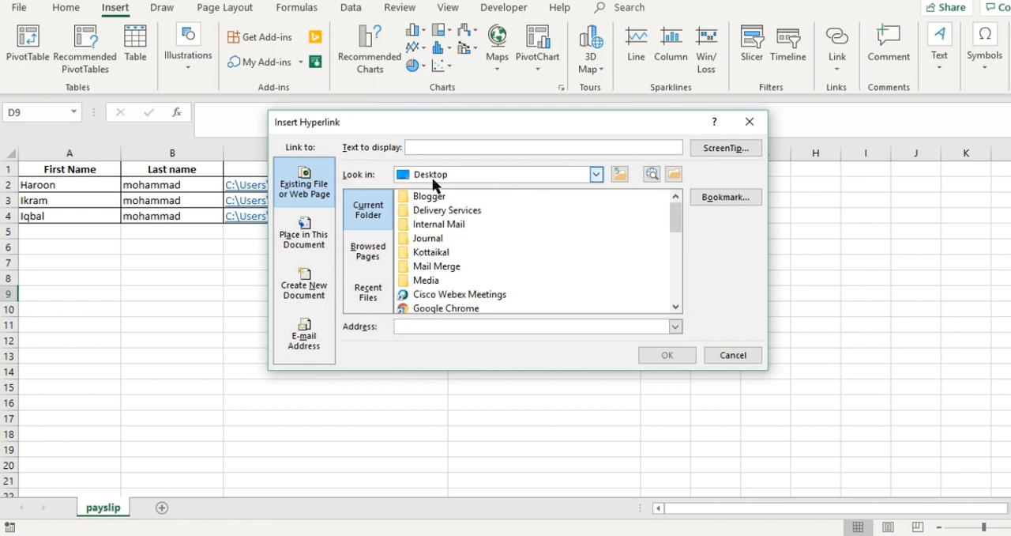
left_click(432, 254)
key("h")
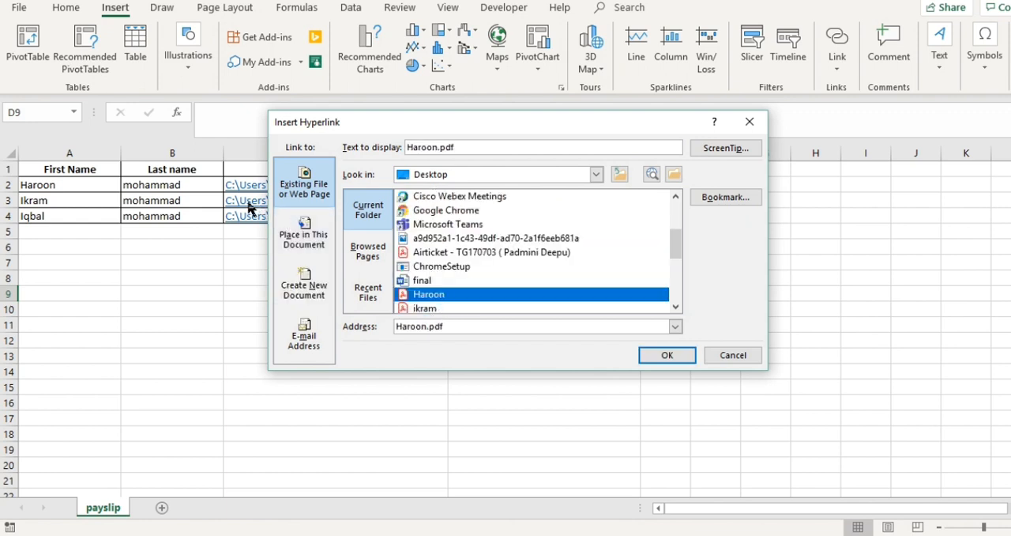
left_click(458, 307)
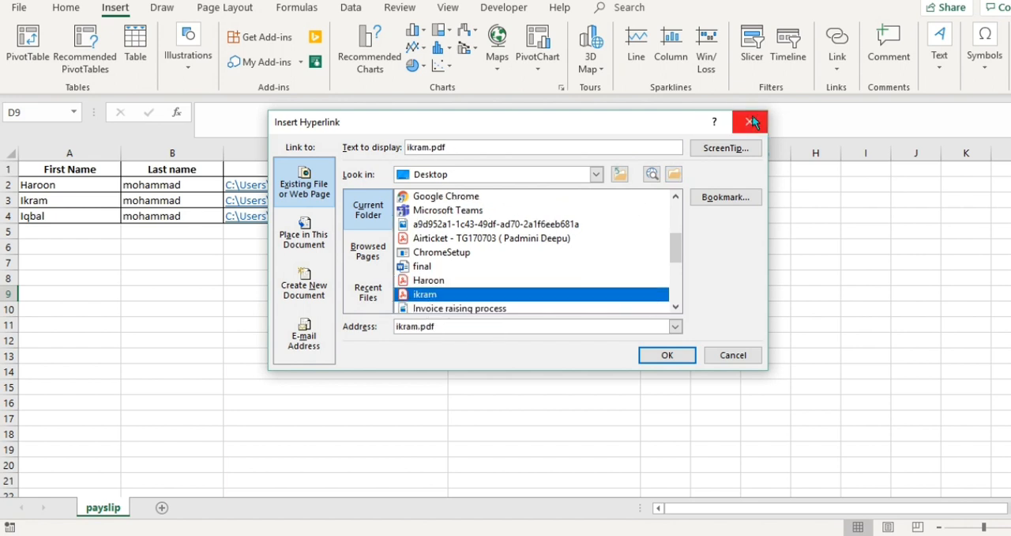
left_click(750, 121)
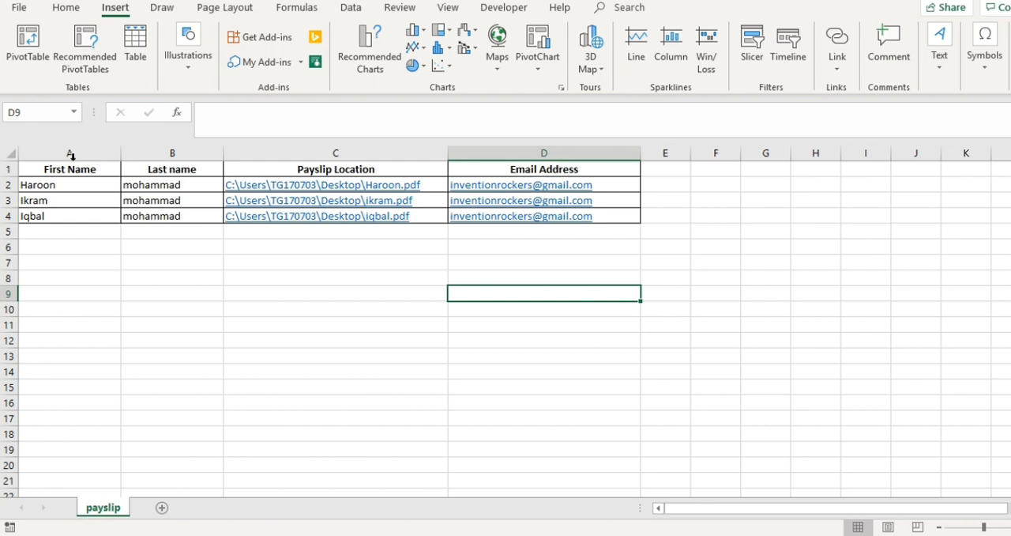
left_click_drag(564, 169, 75, 218)
left_click(90, 226)
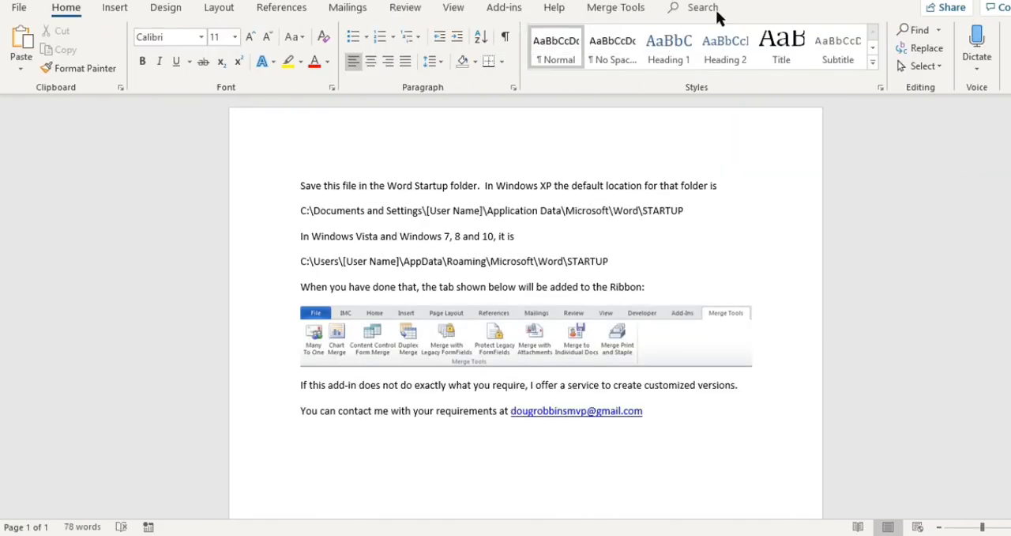
Step: In the Word document, delete all the existing add-in instructions and the ribbon picture
mouse_move(589, 4)
left_click_drag(652, 411, 303, 194)
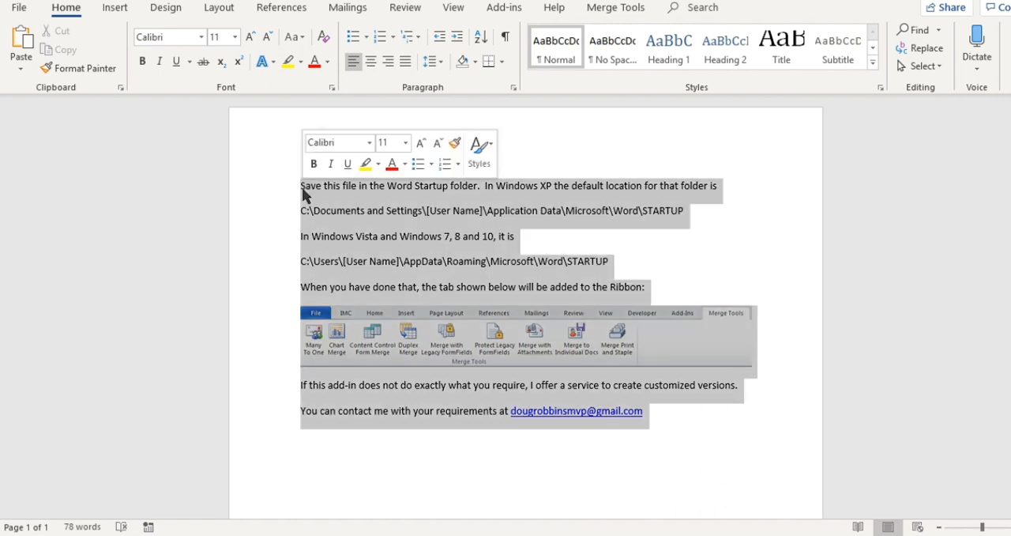
key("Delete")
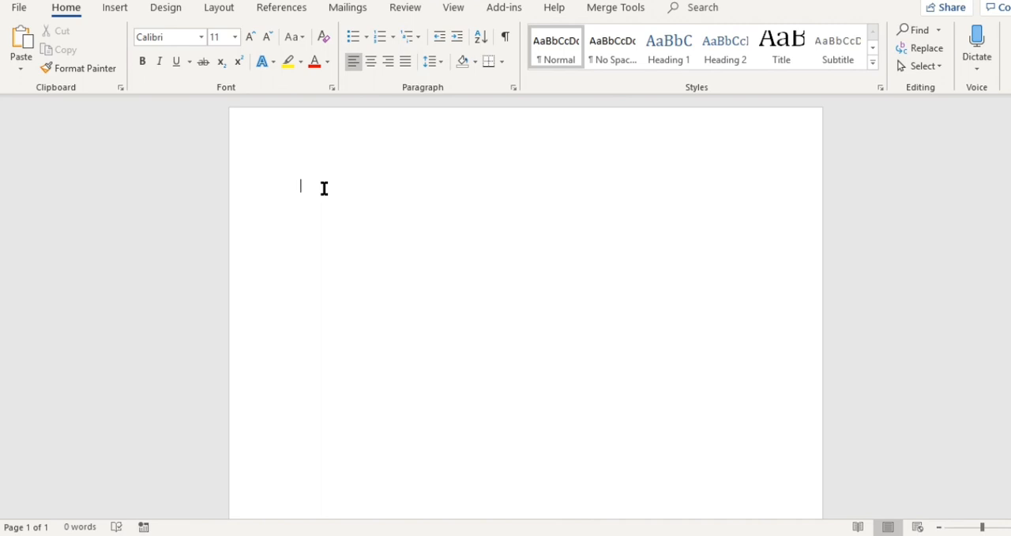
Step: Write the greeting "Hi" and, on the following line, "Please find attached payslip of March 2020."
type("Hi")
key("Return")
key("Return")
type("I")
key("BackSpace")
key("BackSpace")
key("BackSpace")
type("pLEA")
key("BackSpace")
key("BackSpace")
key("BackSpace")
key("BackSpace")
type("p")
key("BackSpace")
type("Please f")
key("BackSpace")
type("find attached ")
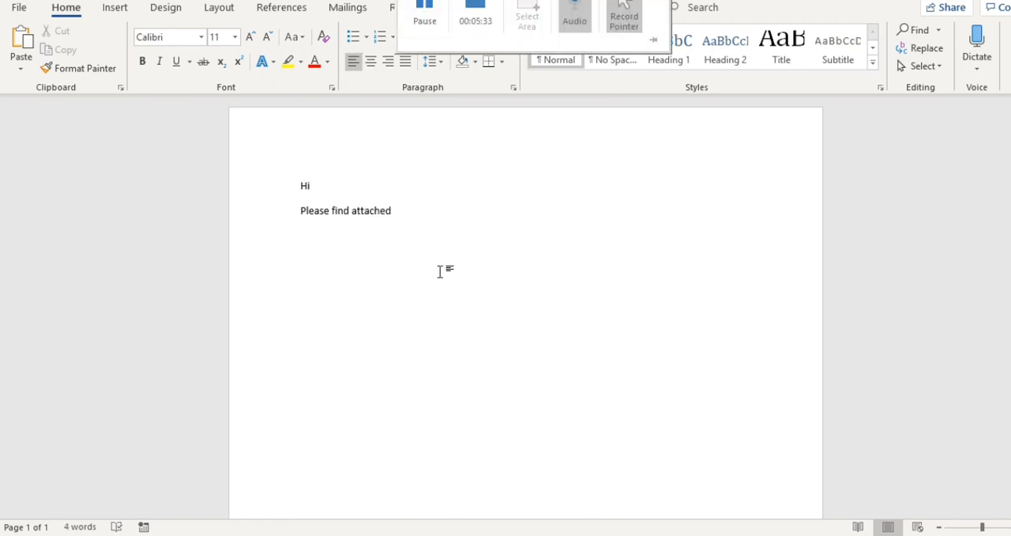
type("pay")
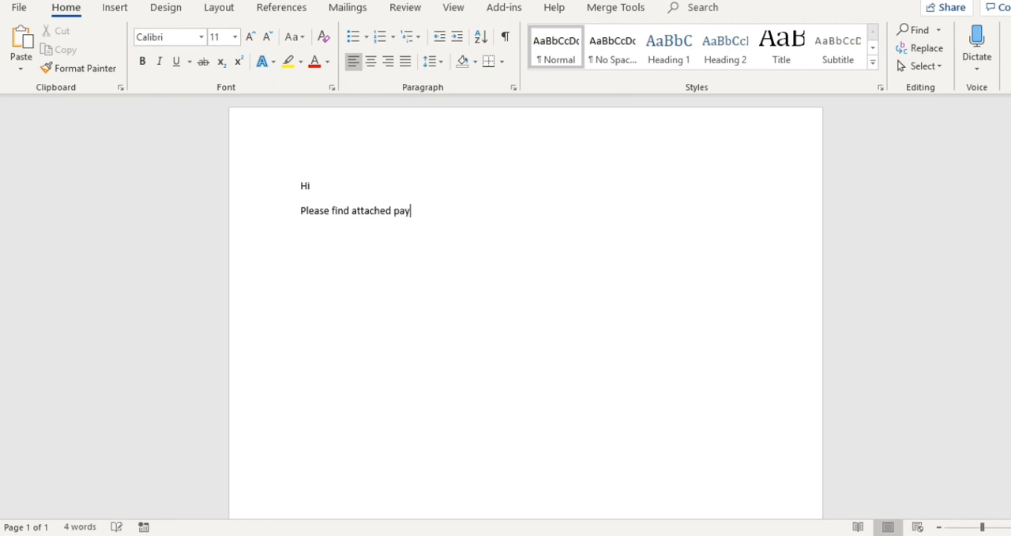
type("slip fo")
key("BackSpace")
key("BackSpace")
type("of April 20")
key("BackSpace")
key("BackSpace")
key("BackSpace")
key("BackSpace")
key("BackSpace")
key("BackSpace")
key("BackSpace")
key("BackSpace")
key("BackSpace")
type("March 2020 fo")
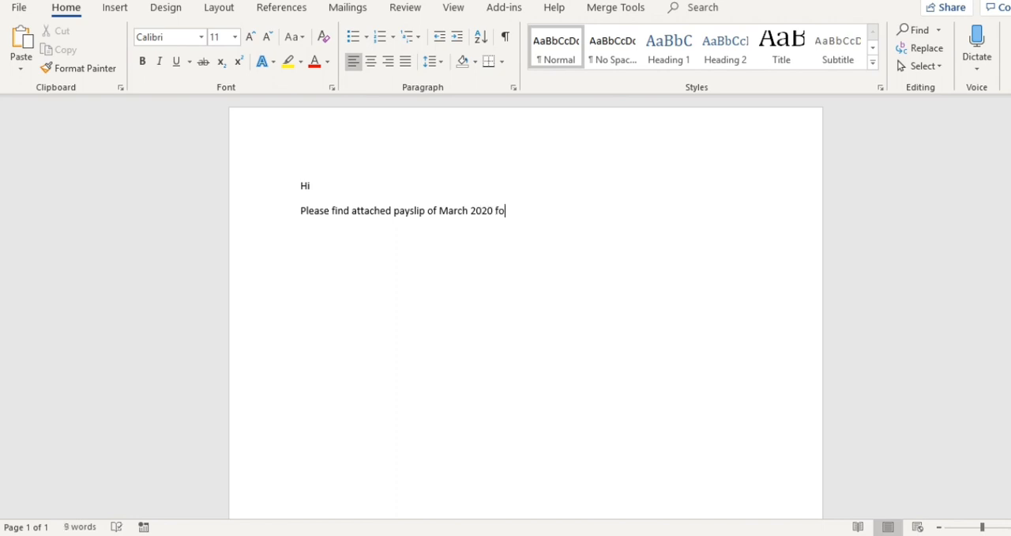
key("BackSpace")
key("BackSpace")
key("BackSpace")
type(".")
Step: Add the closing "Thanks," below the message, leaving an empty line between them
key("Return")
key("Return")
type("Thanks,")
Step: Place the cursor after "Hi" and start a mail merge of the Letters type
left_click(320, 186)
left_click(348, 9)
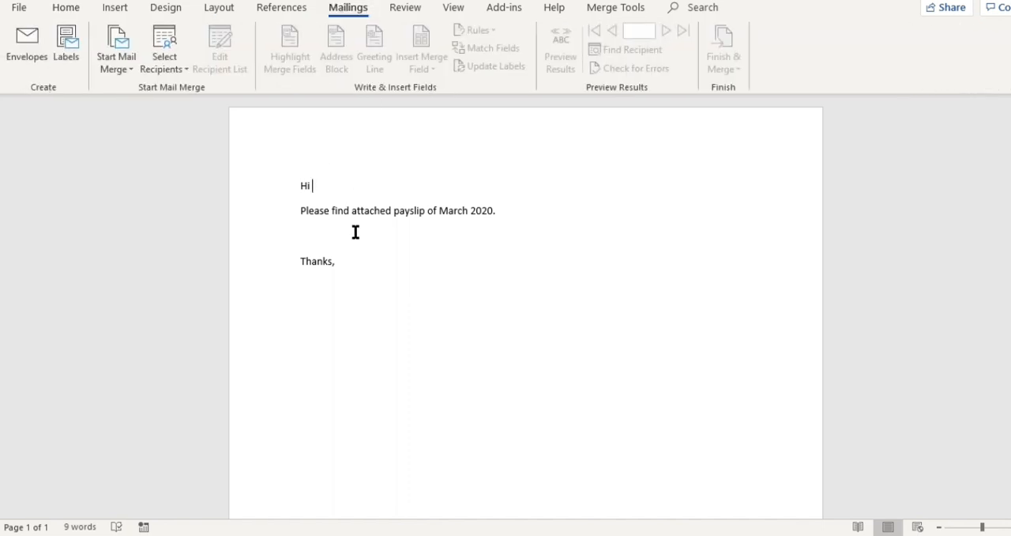
left_click(128, 70)
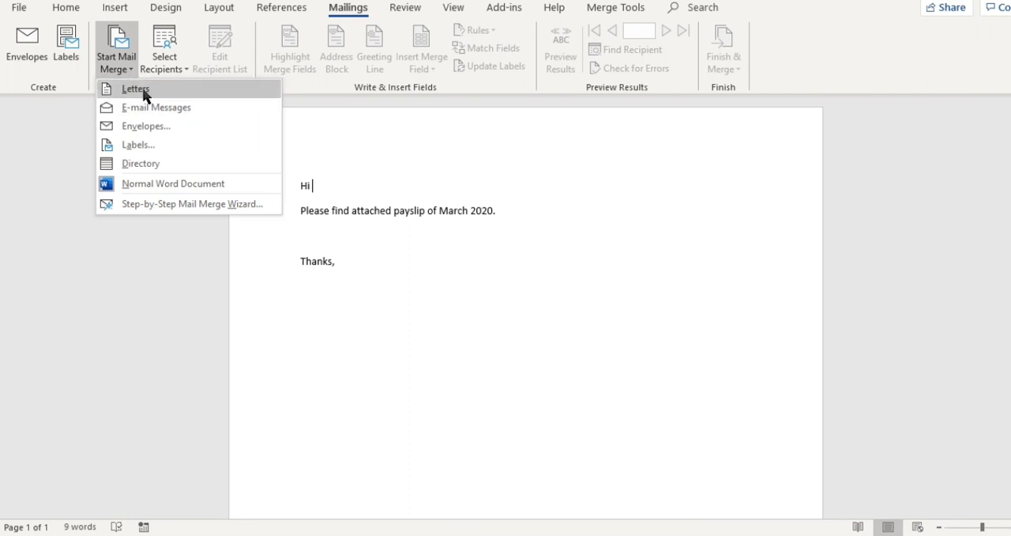
left_click(136, 89)
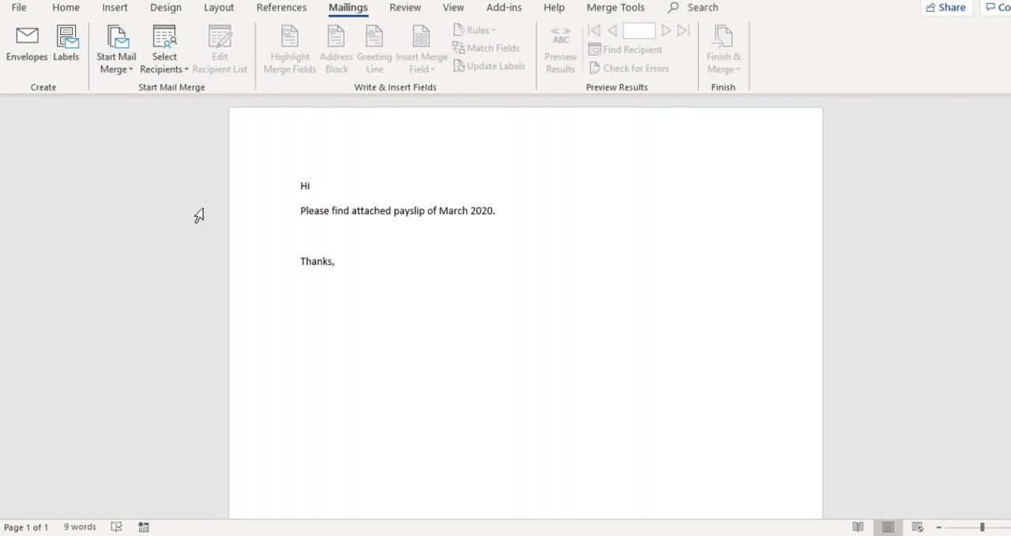
Step: Try the E-mail Messages merge type and switch the document back to Letters
left_click(128, 69)
left_click(144, 108)
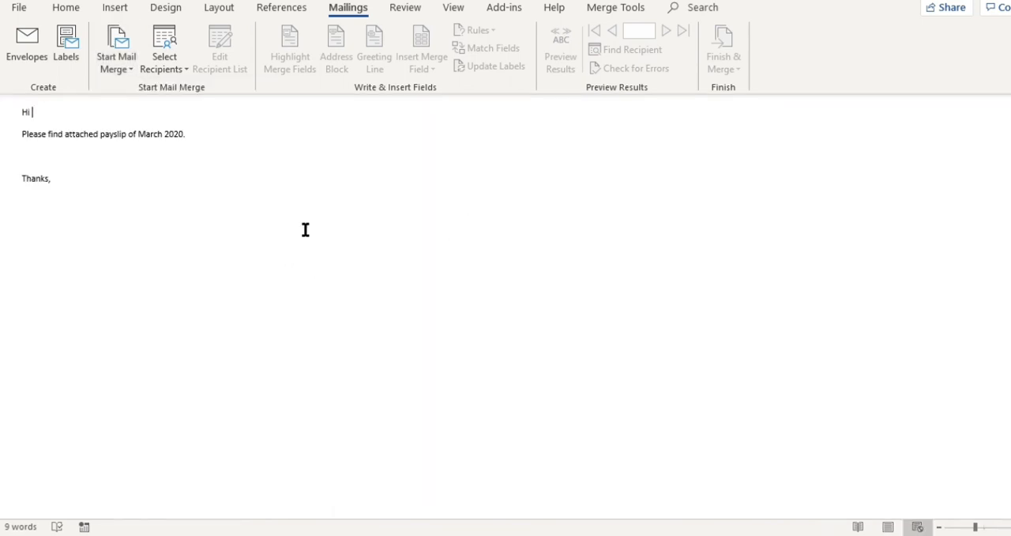
left_click(124, 65)
left_click(158, 92)
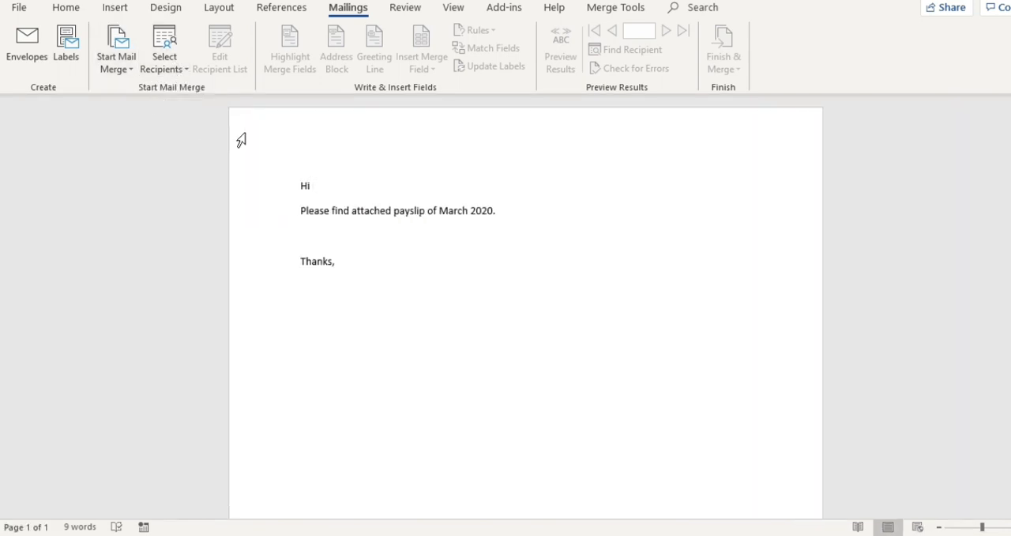
Step: Use the existing "payslip names" workbook on the Desktop as the recipient list, with its payslip$ table
left_click(182, 71)
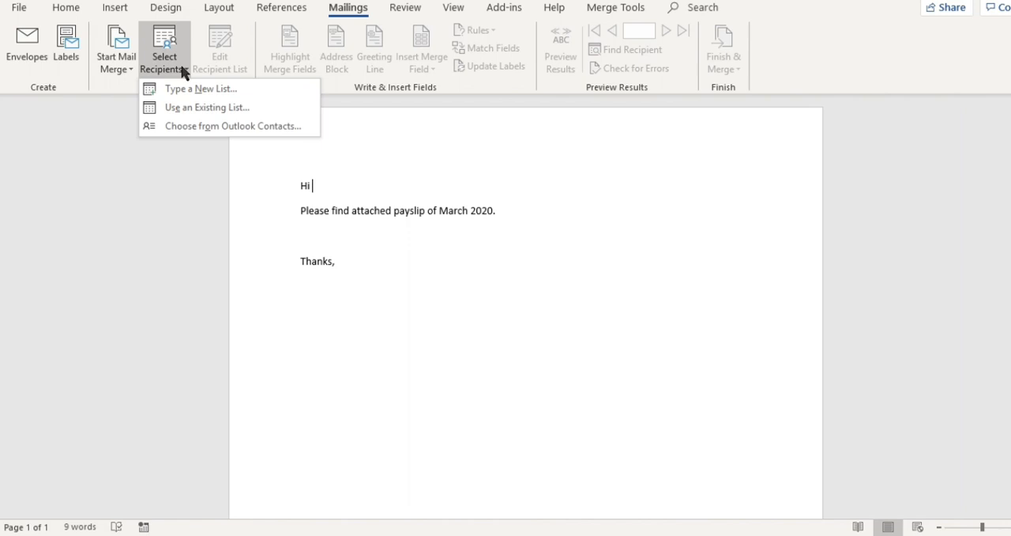
left_click(199, 111)
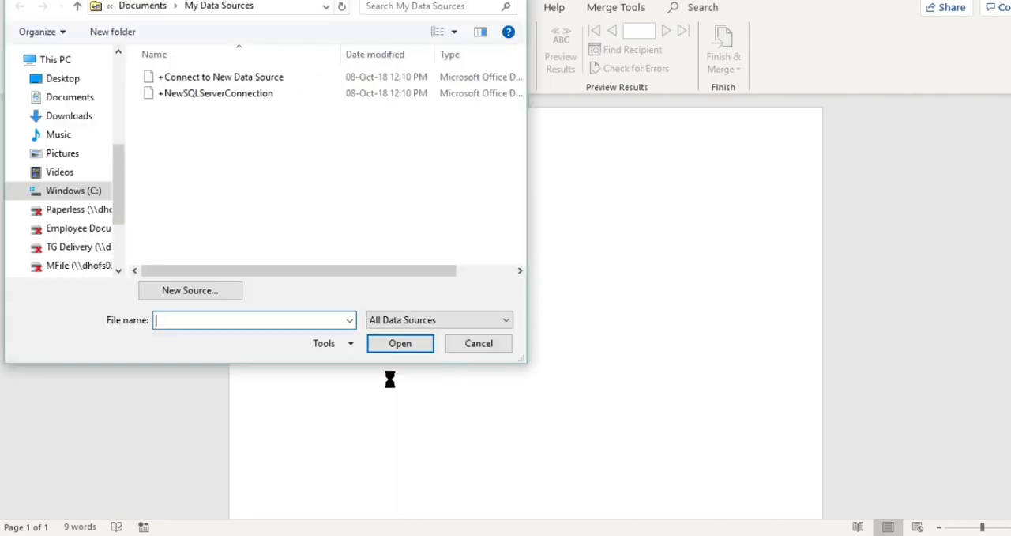
left_click(81, 83)
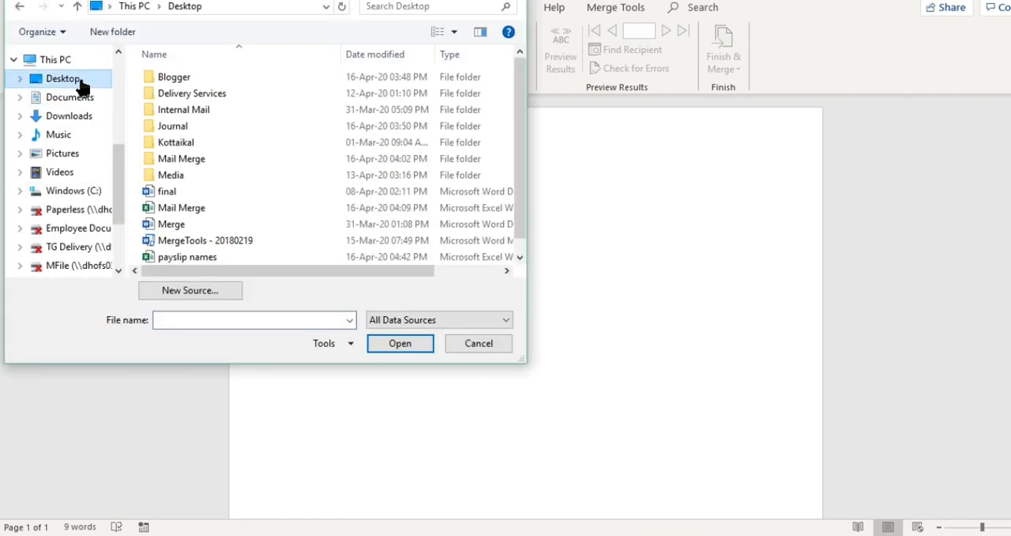
left_click(183, 179)
key("p")
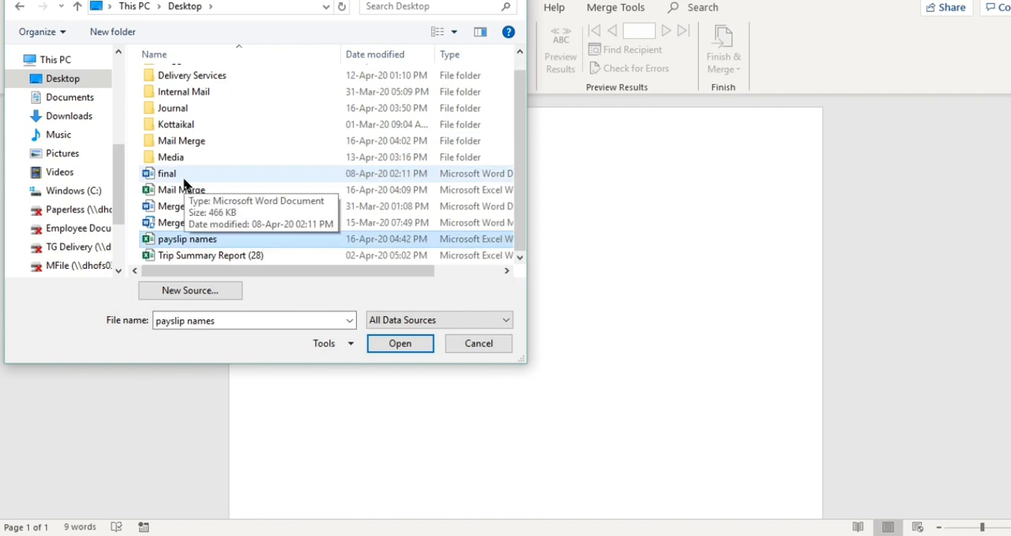
left_click(386, 347)
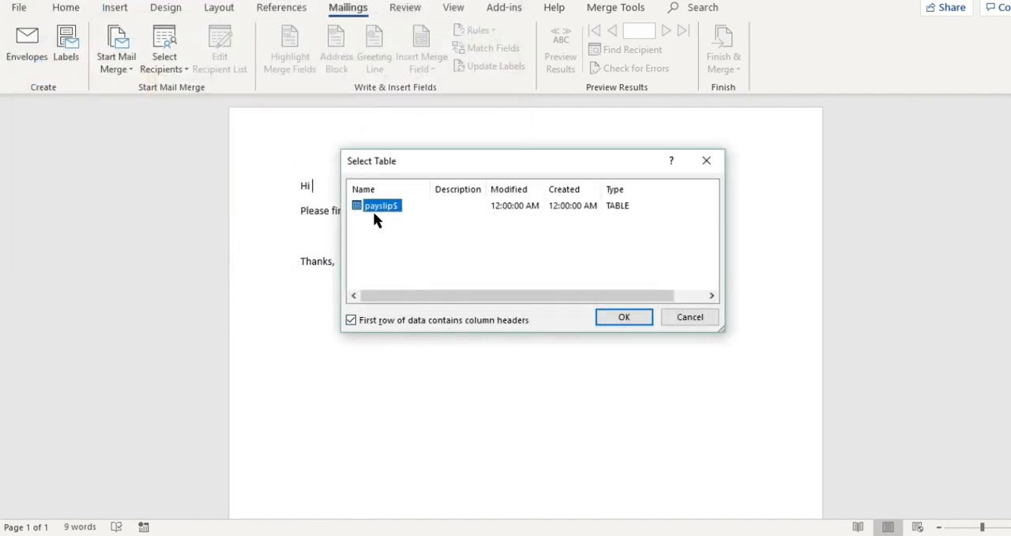
left_click(628, 318)
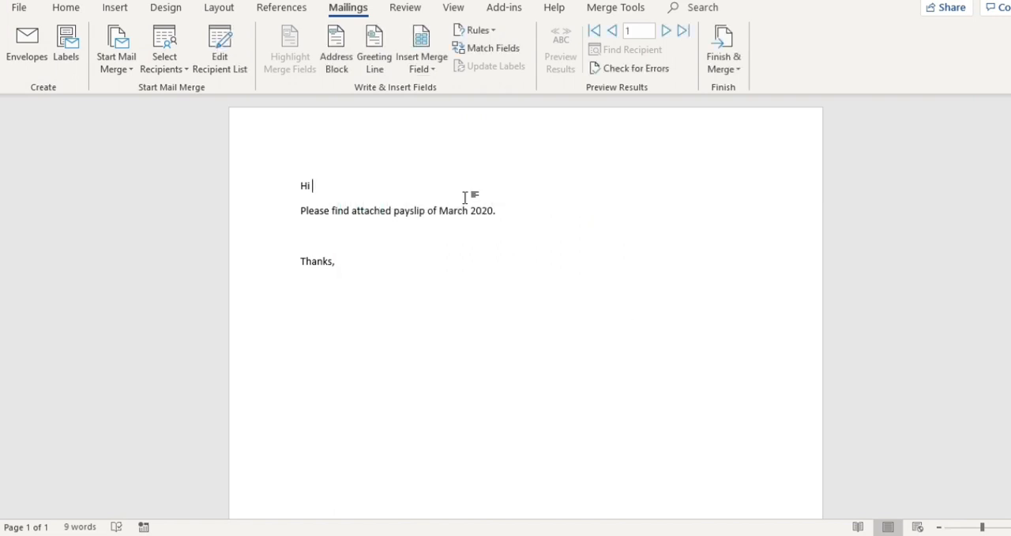
Step: Insert the First_Name merge field after "Hi" and add a comma behind it
left_click(443, 72)
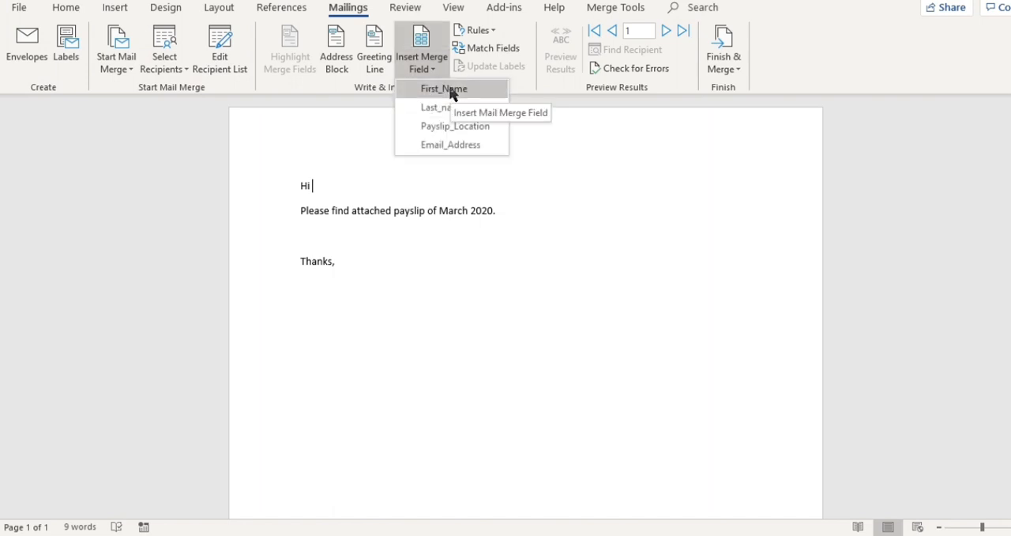
left_click(453, 92)
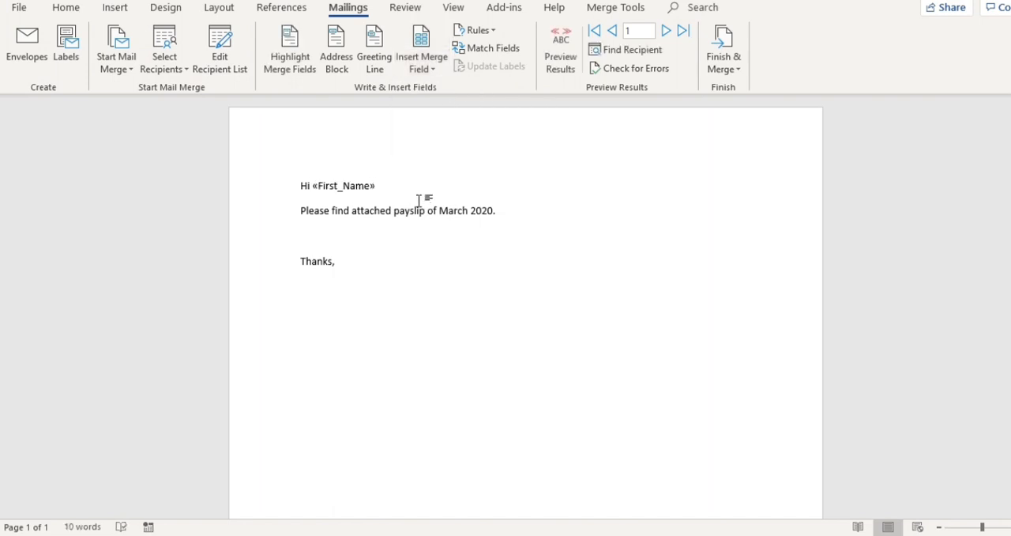
type(",")
Step: Preview the merged greeting for each recipient up to record 3 and return to record 1
left_click(565, 54)
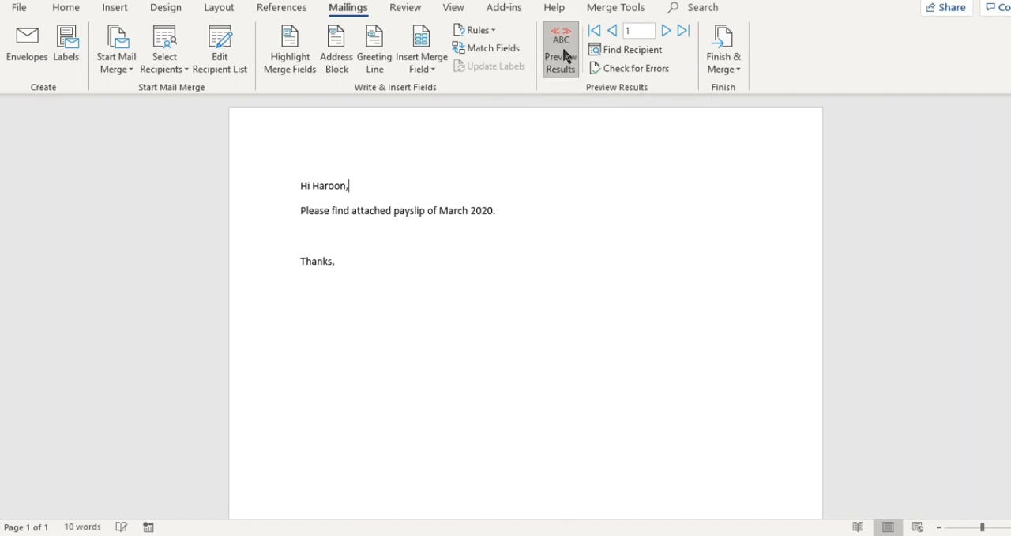
left_click(666, 30)
left_click(666, 31)
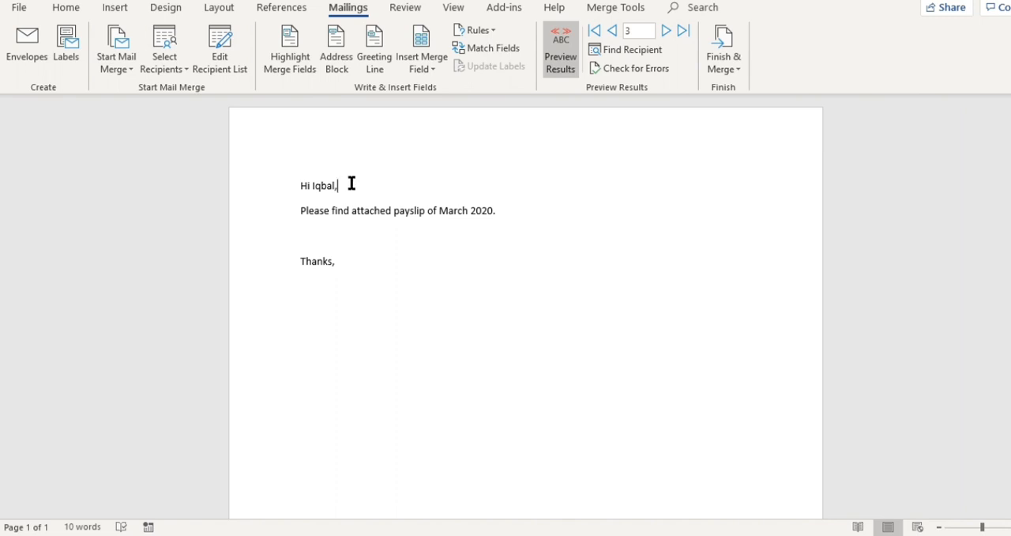
left_click_drag(352, 183, 284, 183)
left_click(452, 192)
left_click(613, 32)
left_click(613, 32)
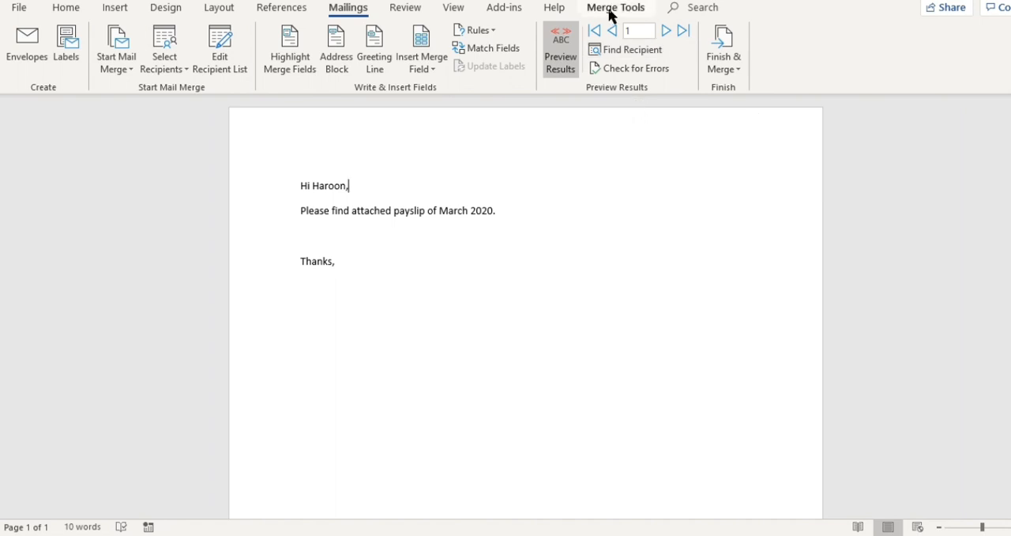
Step: Try to start Merge with Attachments for the payslip letter, dismissing the donation notice
left_click(610, 15)
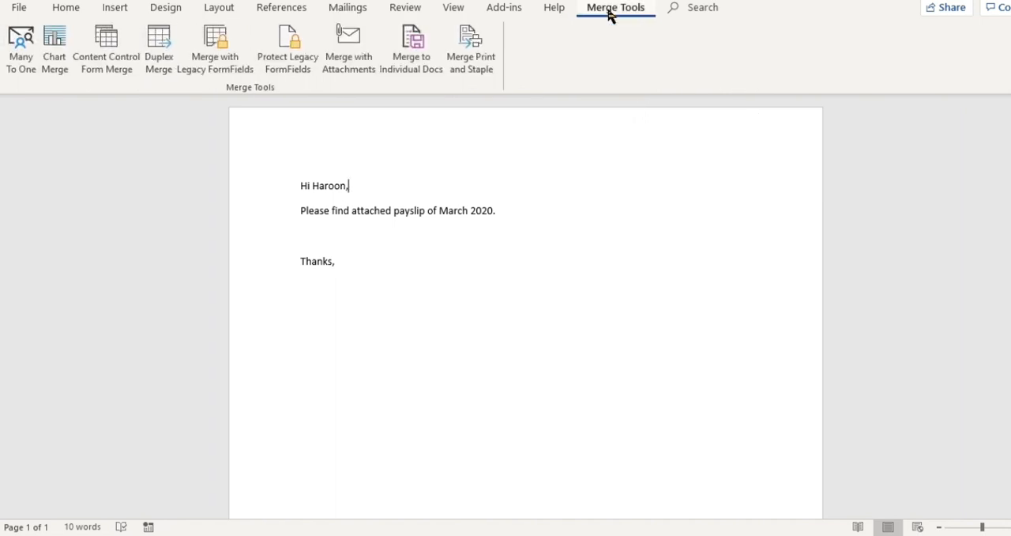
left_click(353, 55)
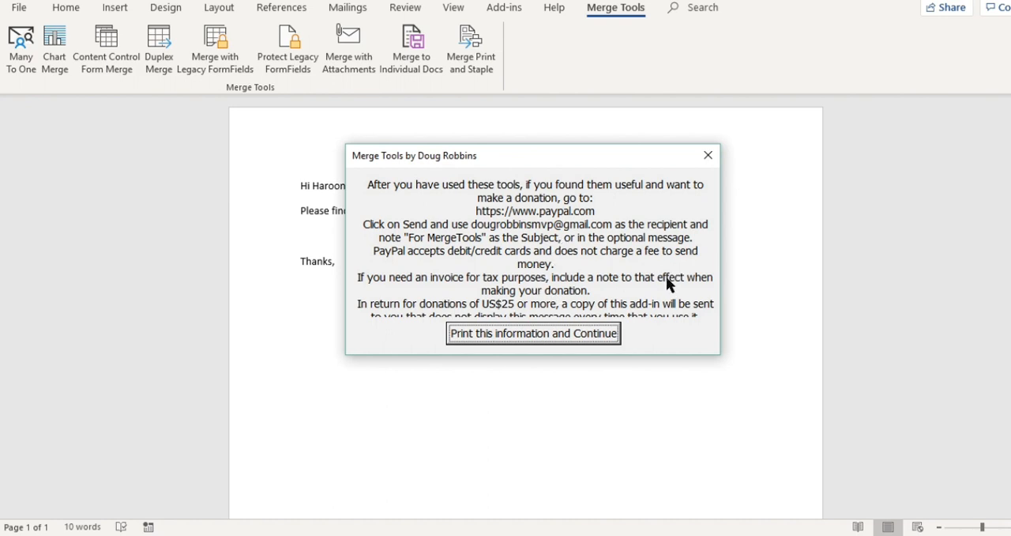
left_click(710, 157)
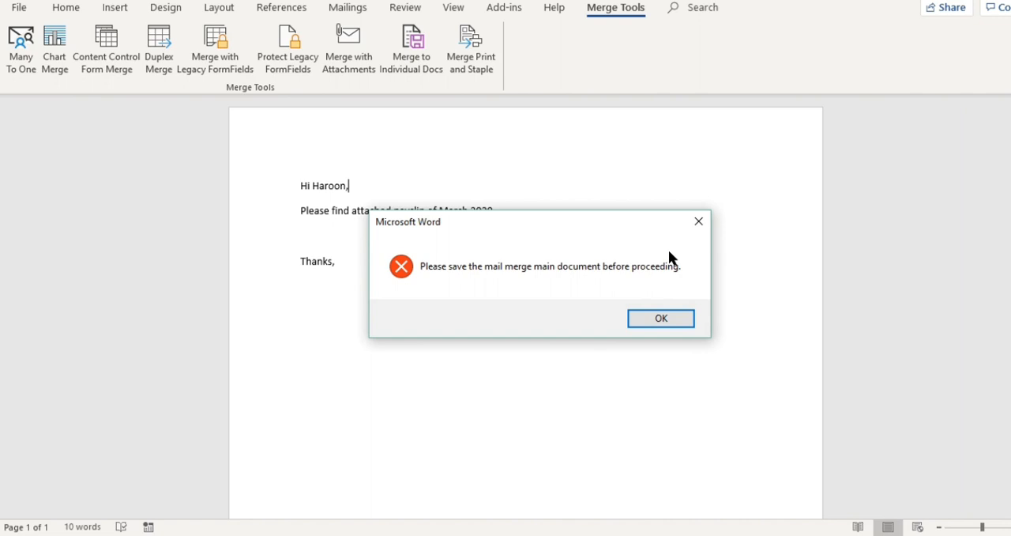
left_click(661, 318)
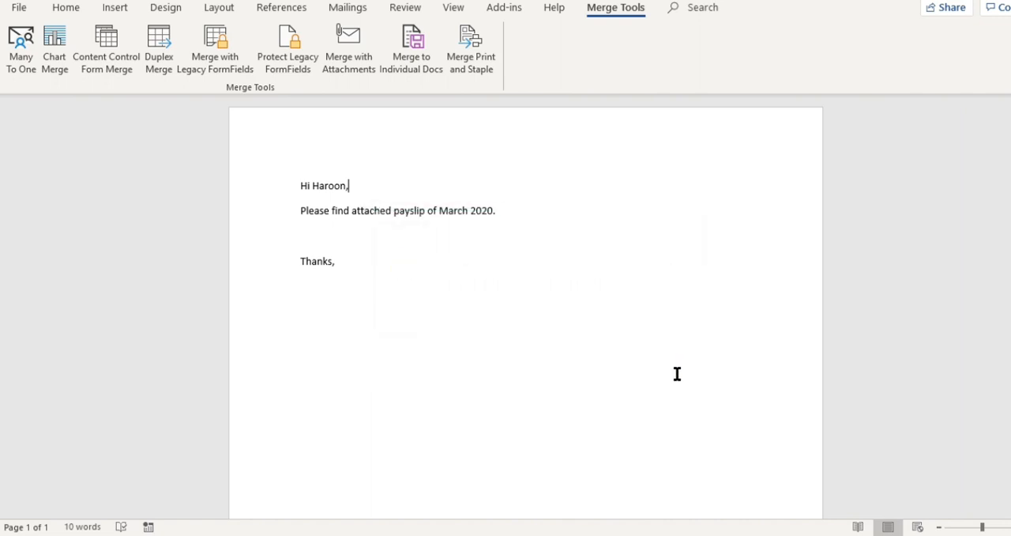
Step: Save the mail merge main document and start Merge with Attachments again, dismissing the donation notice
left_click(21, 9)
key("Escape")
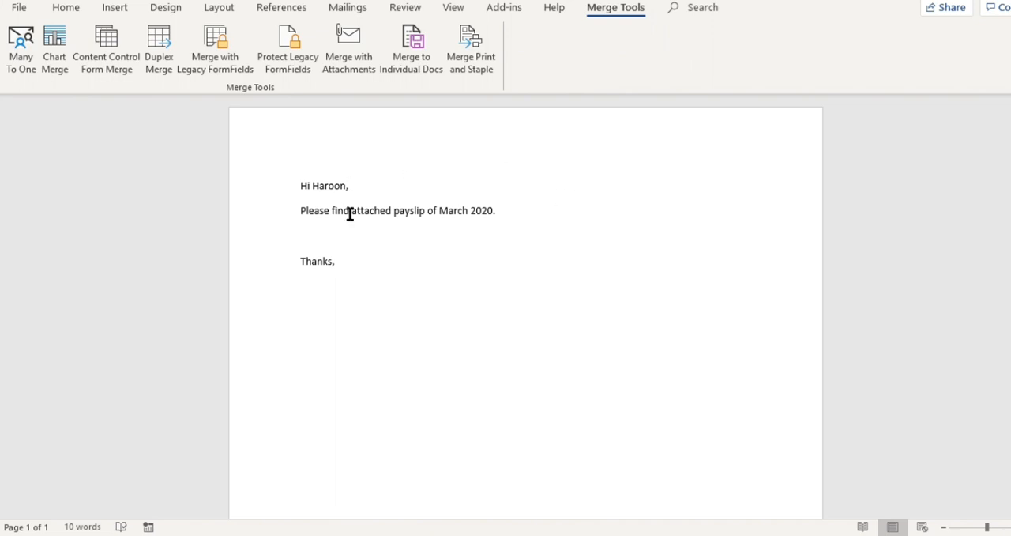
left_click(349, 52)
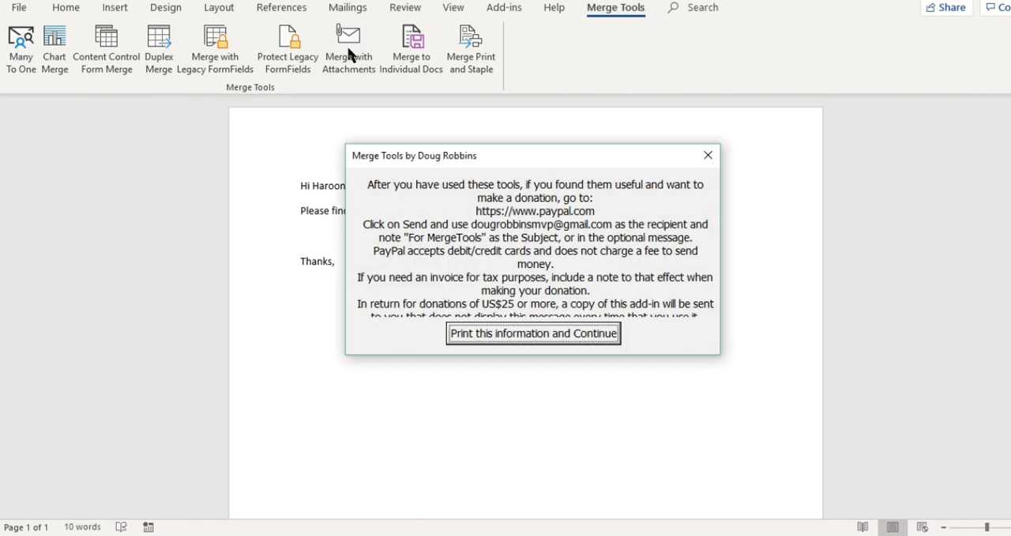
left_click(709, 155)
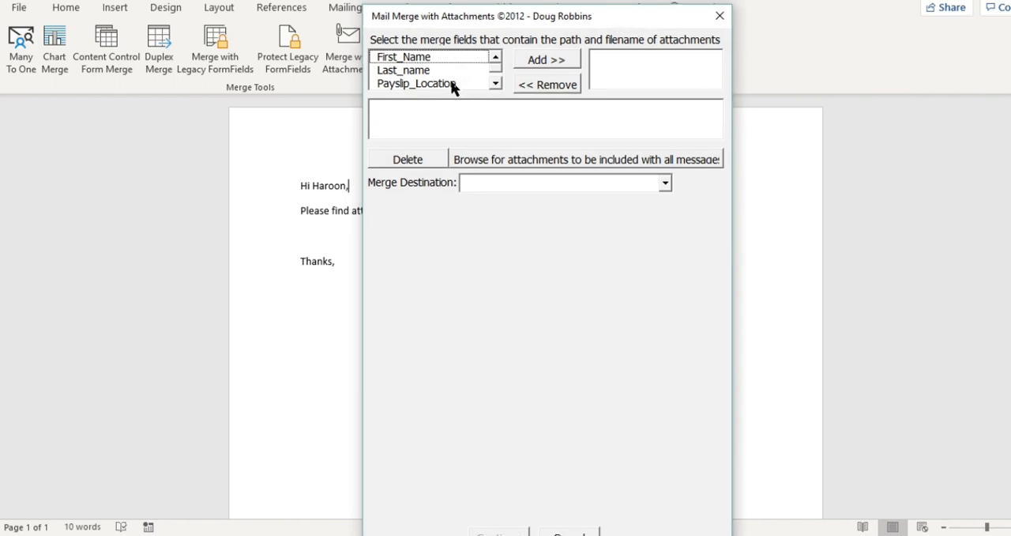
Step: Add Payslip_Location as the merge field that contains the path and filename of the attachments
left_click(453, 85)
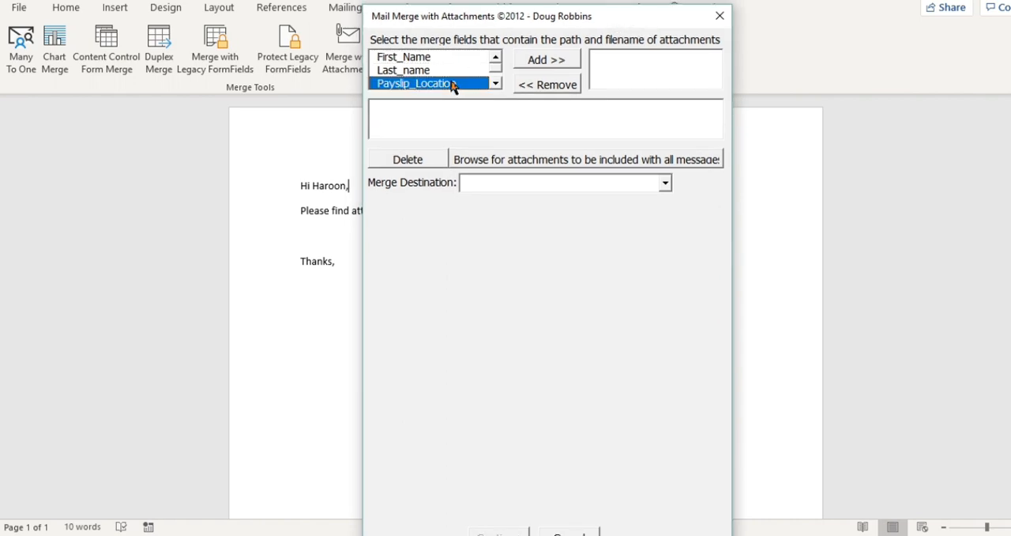
left_click(564, 63)
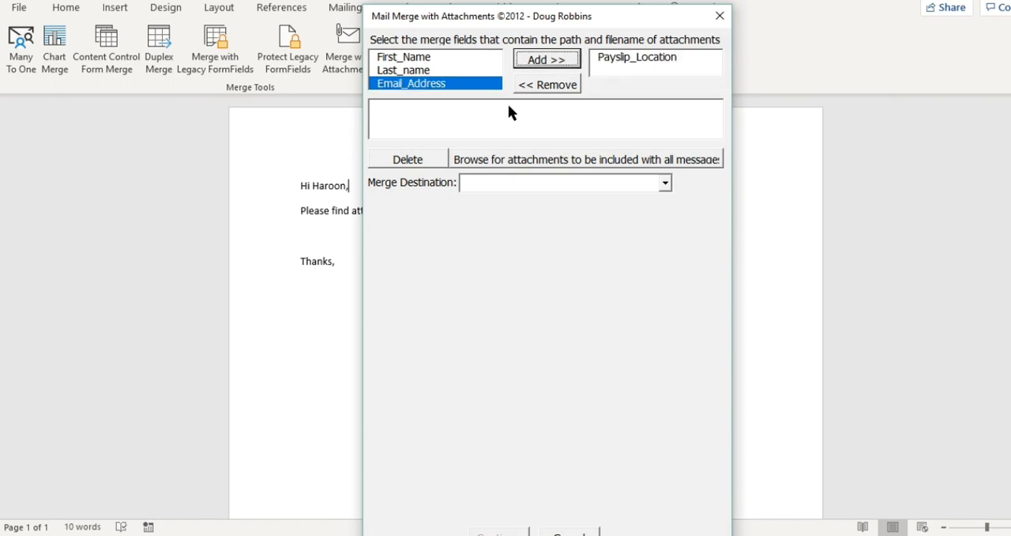
left_click(443, 105)
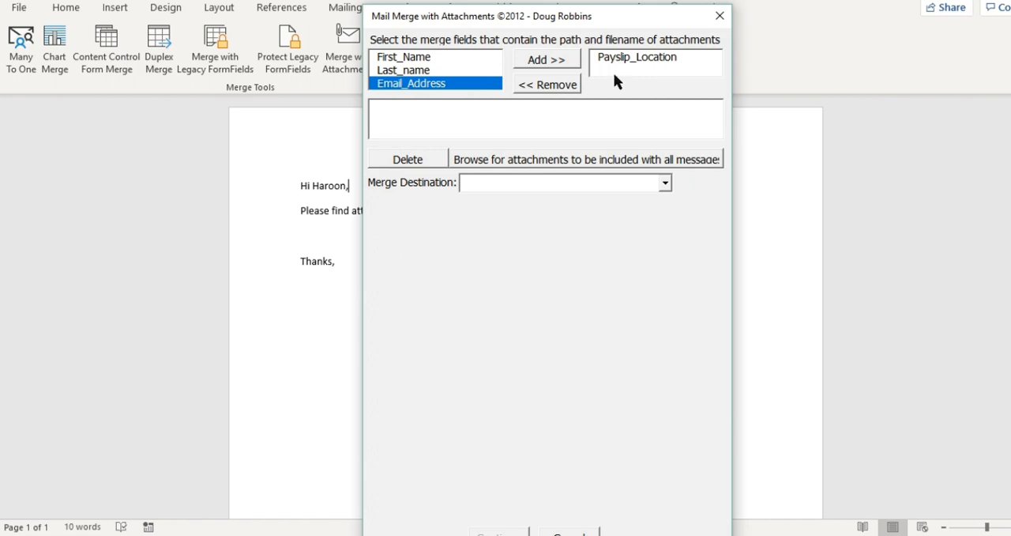
Step: Set the merge destination to Merge to Email Message and use Email_Address as the field containing the e-mail addresses
left_click(667, 186)
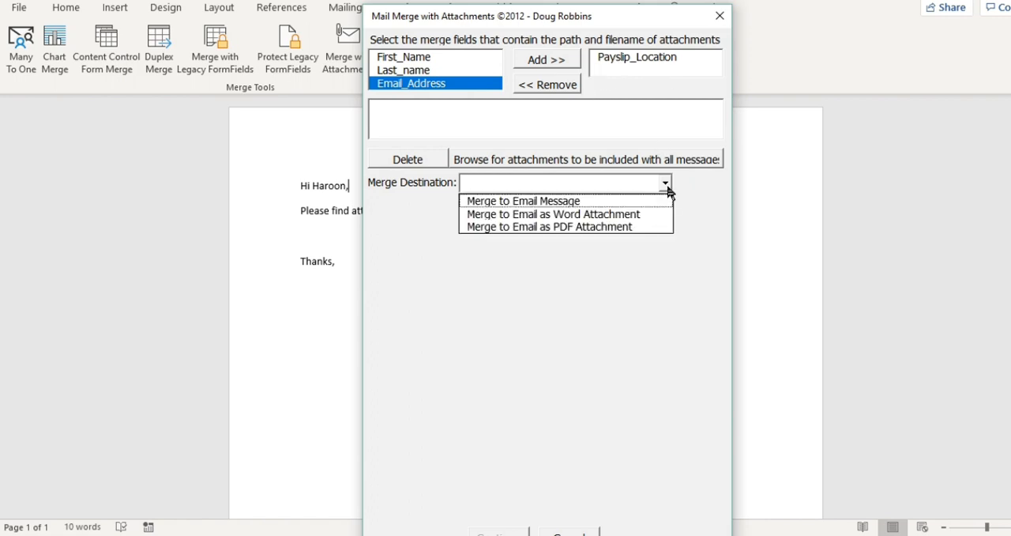
left_click(550, 227)
left_click(529, 201)
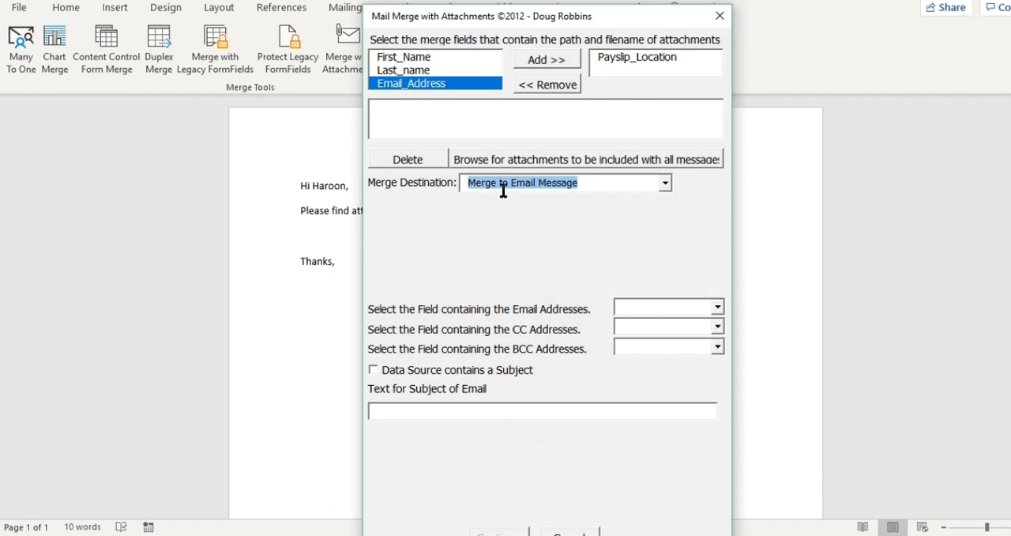
left_click(621, 58)
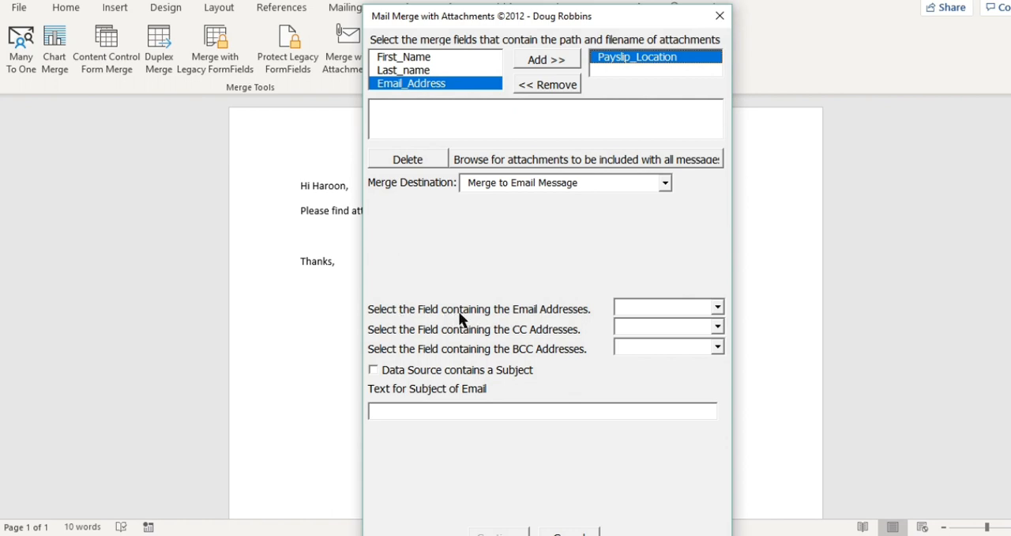
left_click(716, 307)
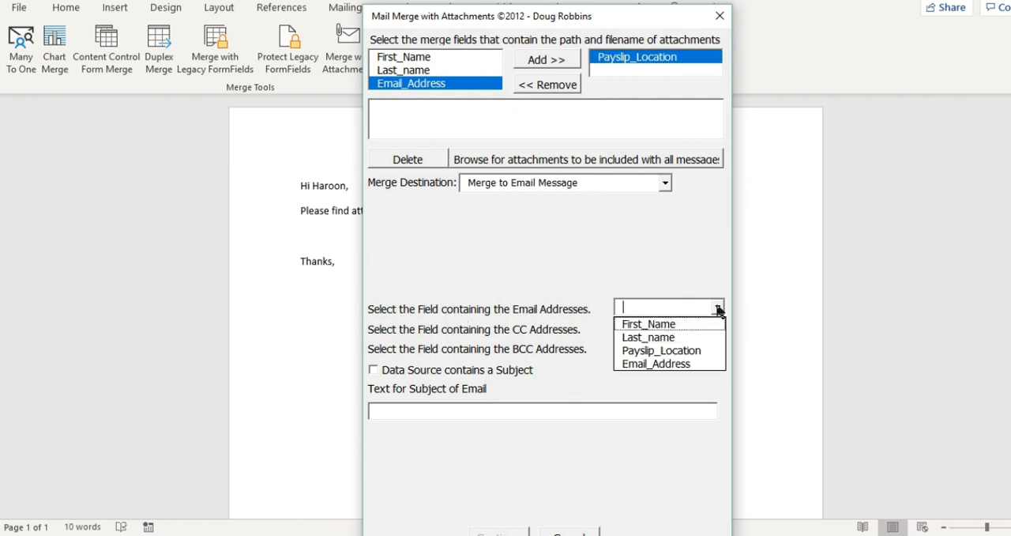
left_click(669, 364)
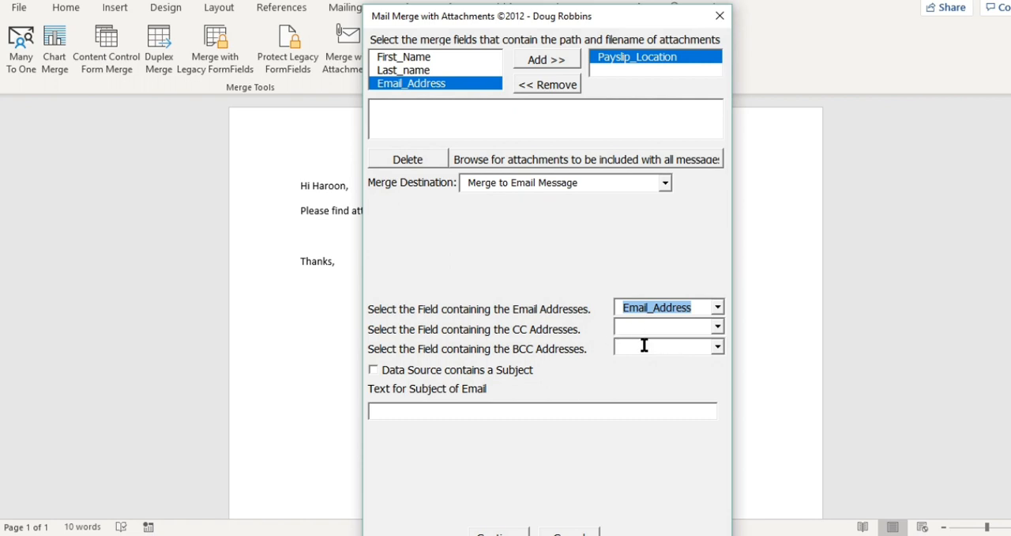
Step: Switch to the Excel recipient list and check the columns after Email Address for possible CC and BCC fields
left_click(645, 346)
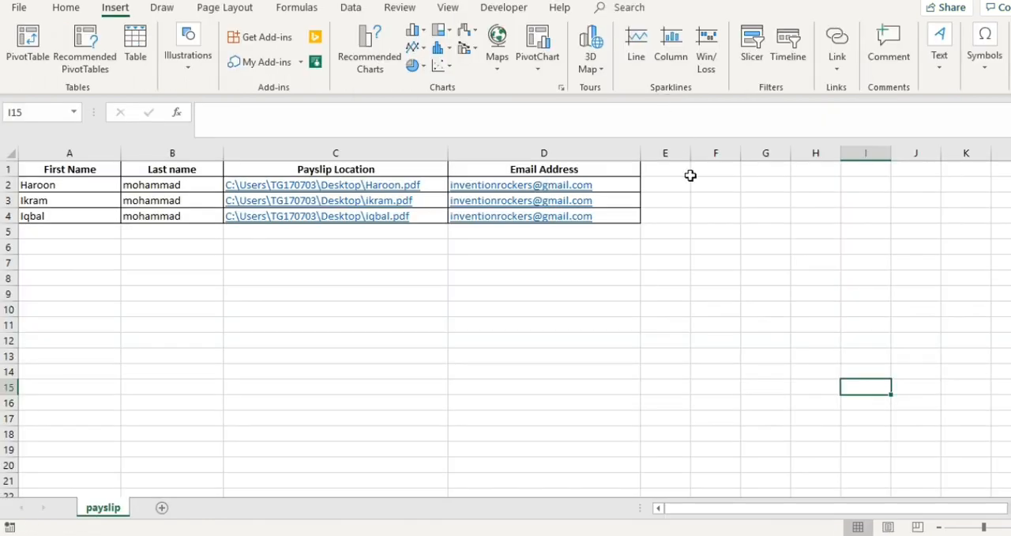
left_click(671, 175)
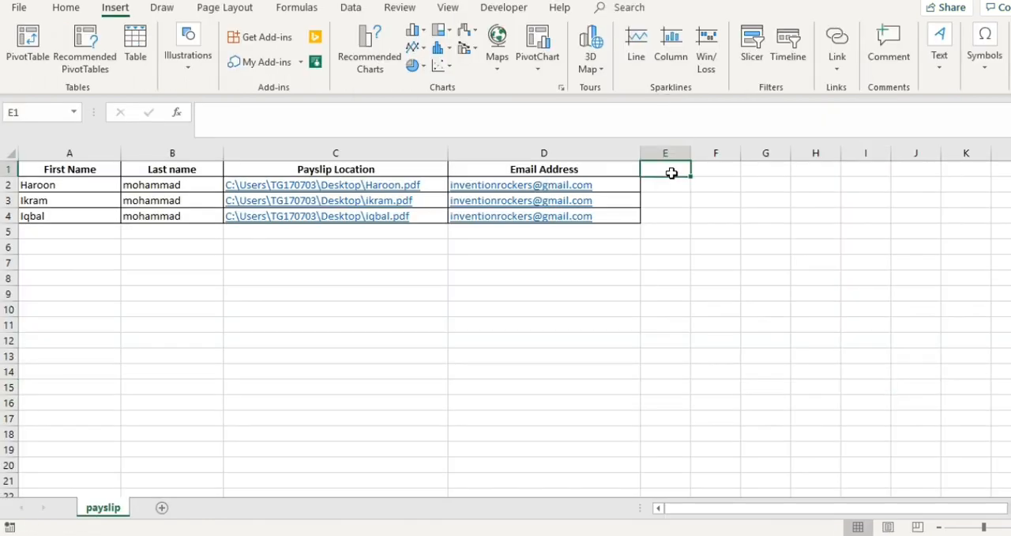
left_click(718, 169)
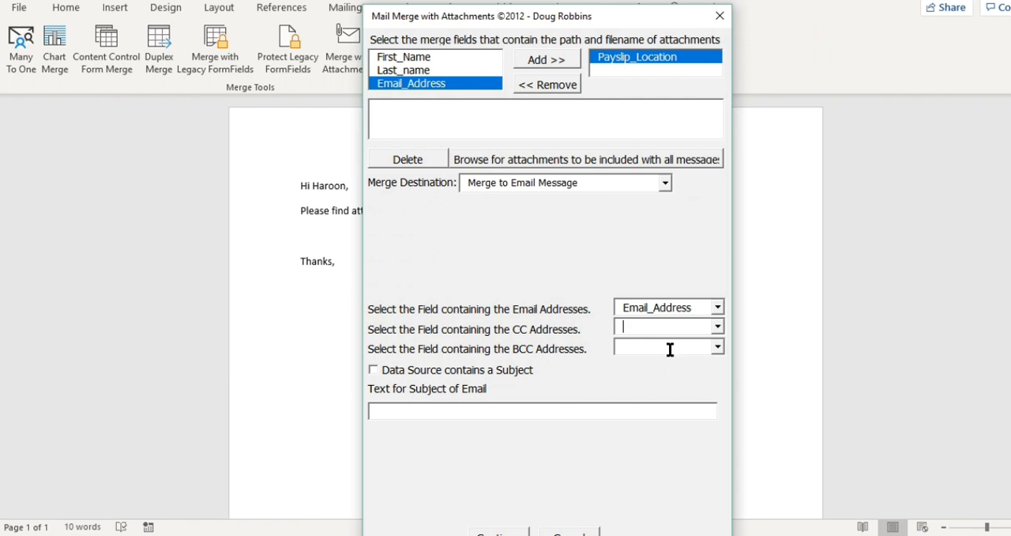
Step: Switch back to Word, enable the subject from the data source and use First_Name as its field
left_click(374, 369)
left_click(634, 367)
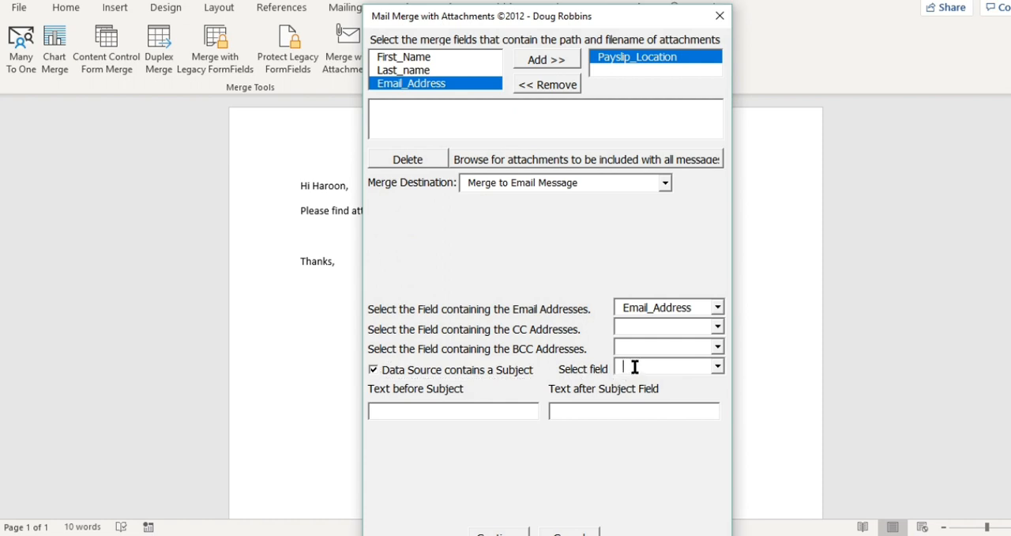
left_click(717, 366)
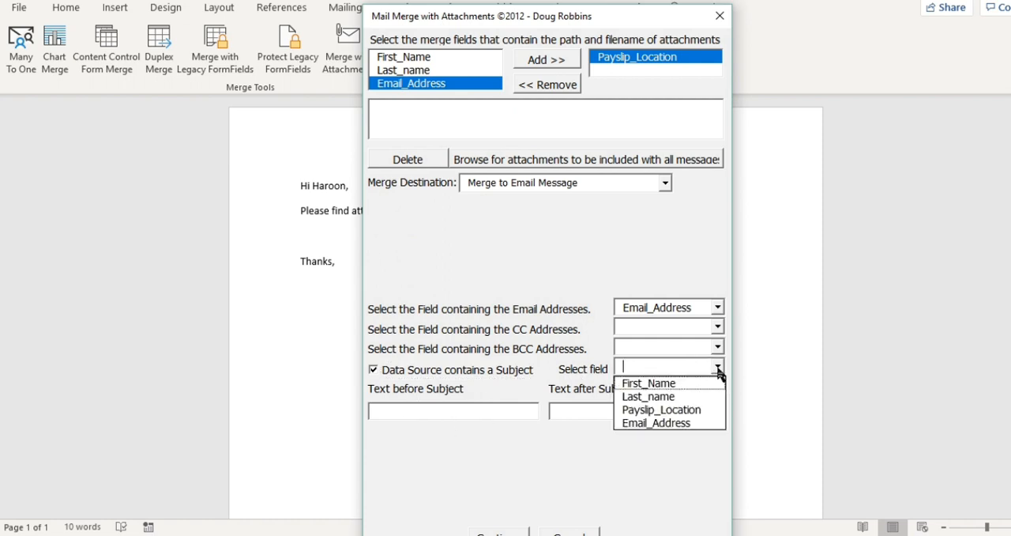
left_click(680, 385)
Step: Put the text "Payslip of" before the subject field and "March 2020" after it
left_click(452, 410)
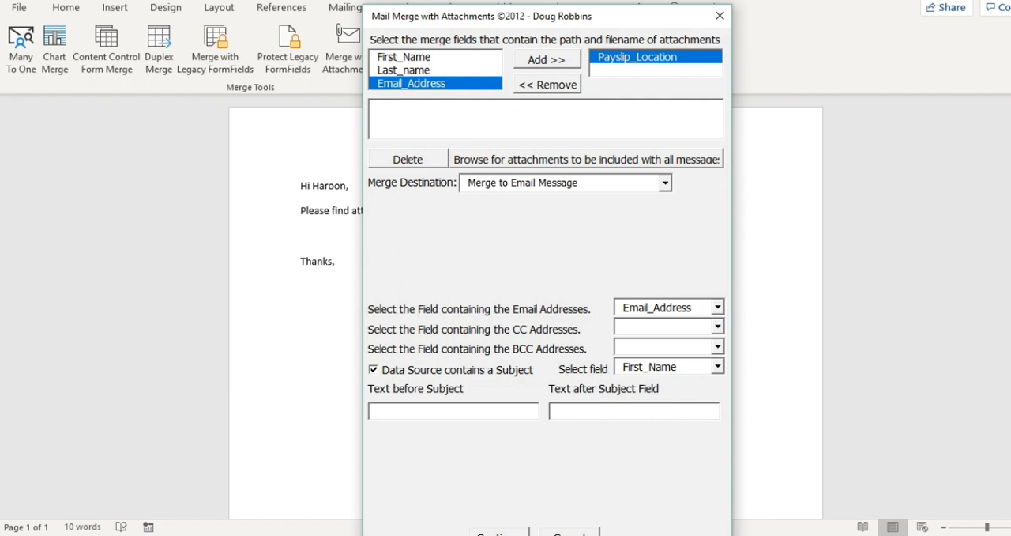
type("ayslip ")
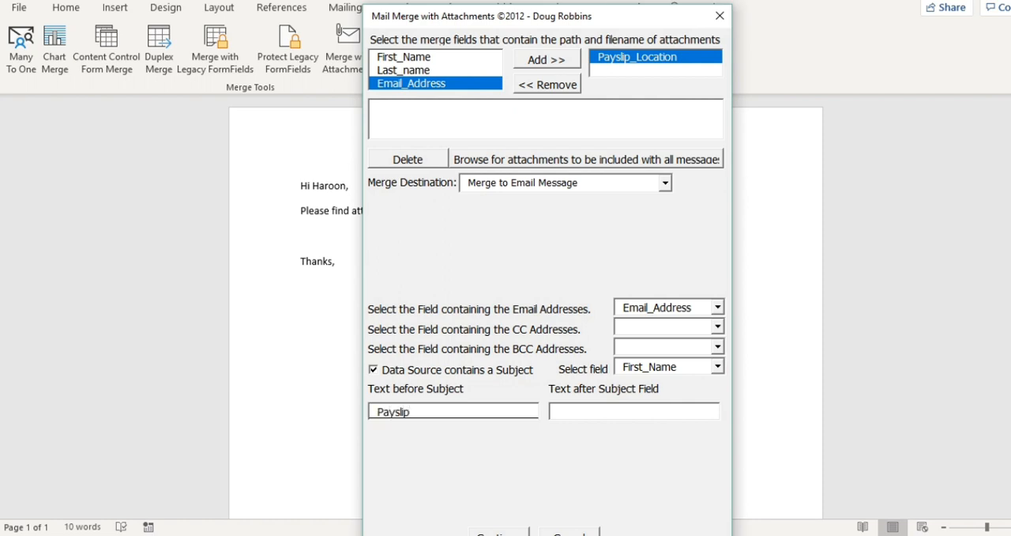
type("of")
left_click(592, 410)
type("March 2020")
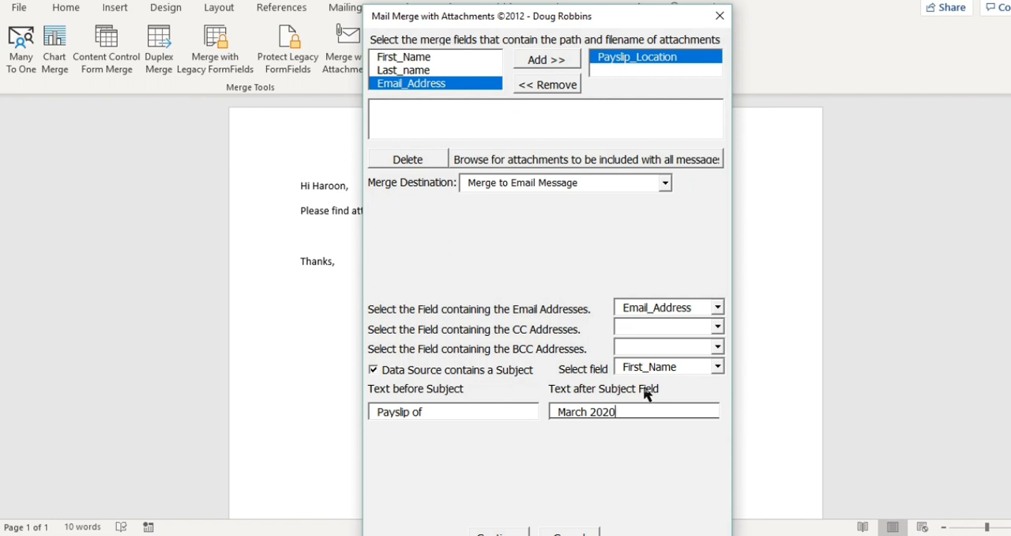
left_click_drag(376, 412, 427, 412)
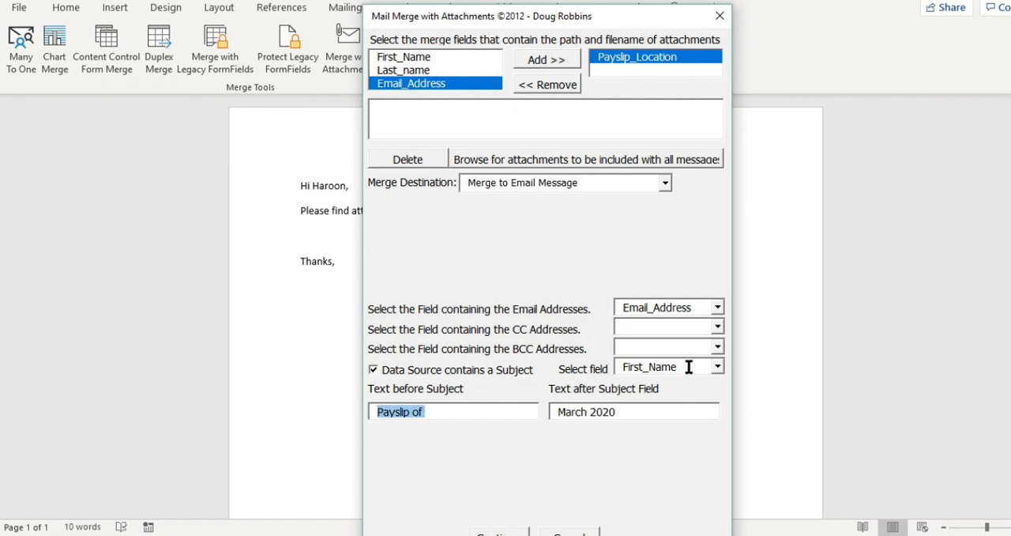
left_click_drag(688, 367, 632, 366)
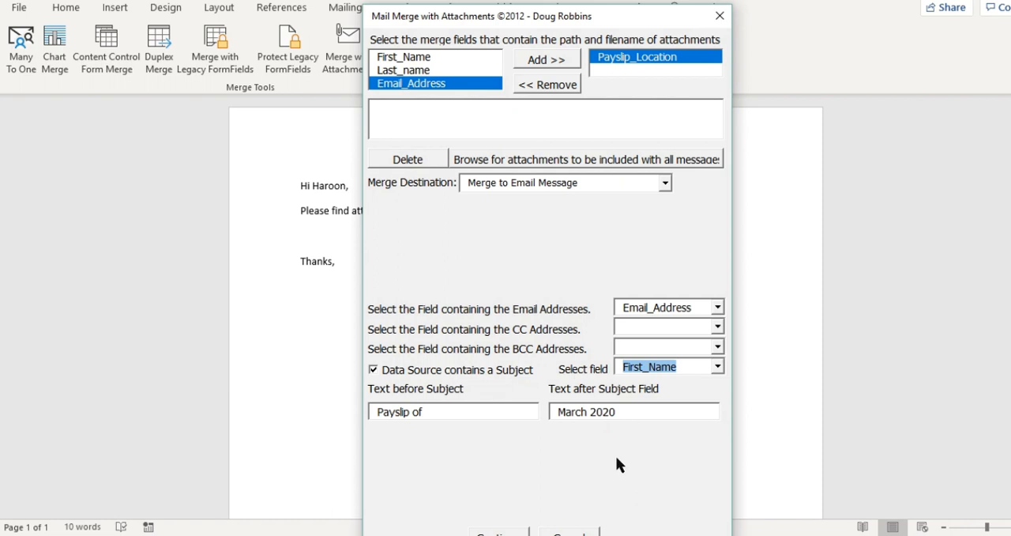
Step: Continue with the configured attachment merge and run it for all records
left_click_drag(612, 17, 606, 0)
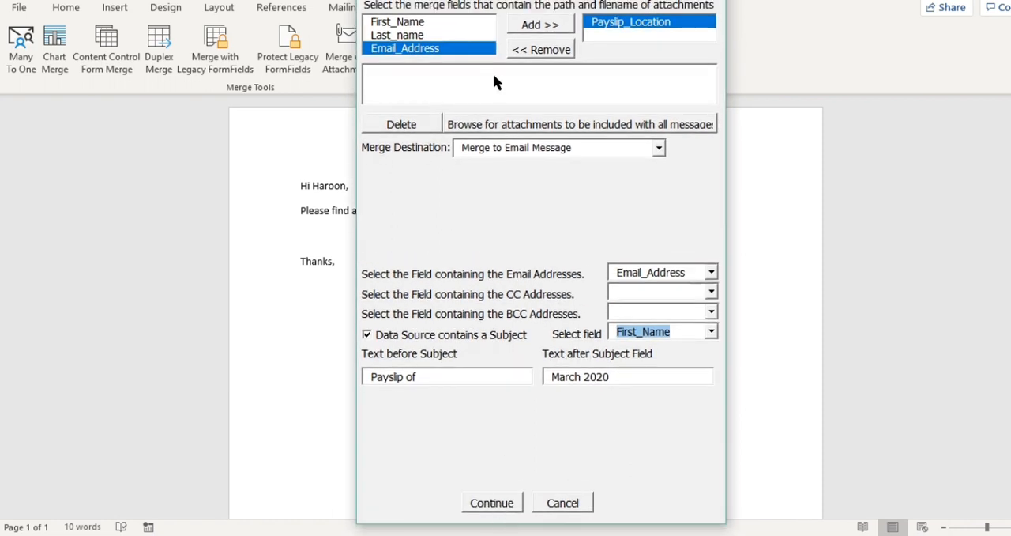
left_click(504, 504)
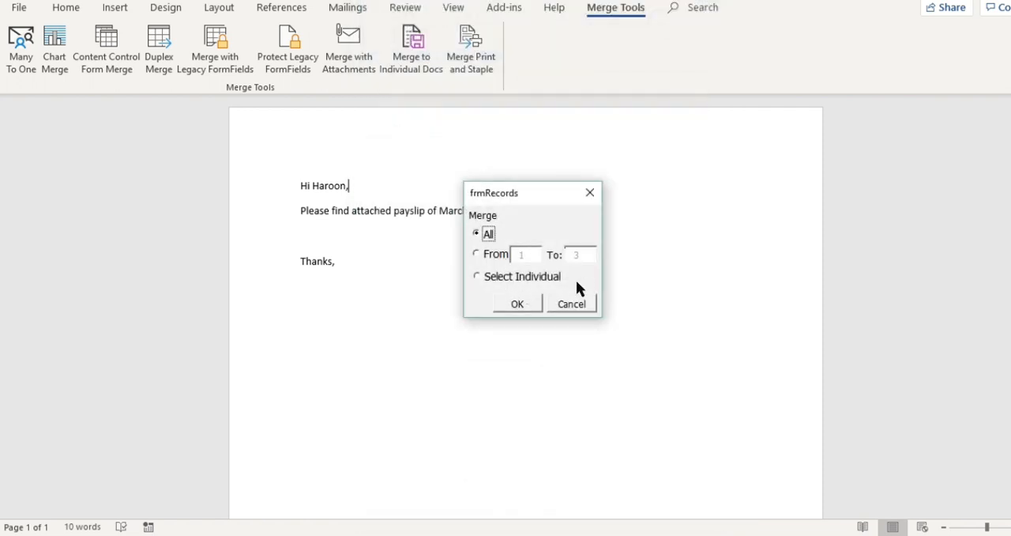
left_click(528, 311)
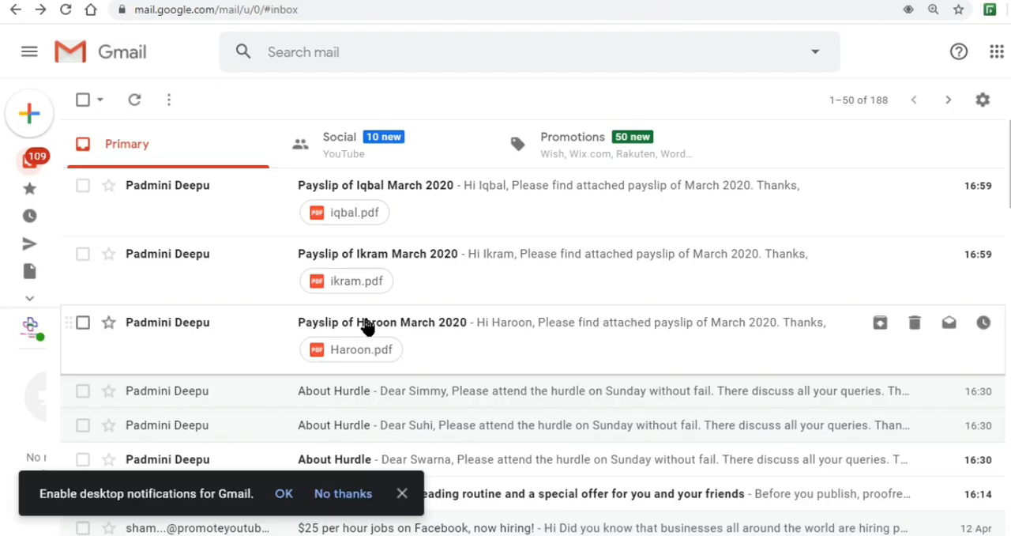
Step: Switch to Gmail and examine the subject, greeting and PDF attachment of each received payslip e-mail
left_click(452, 199)
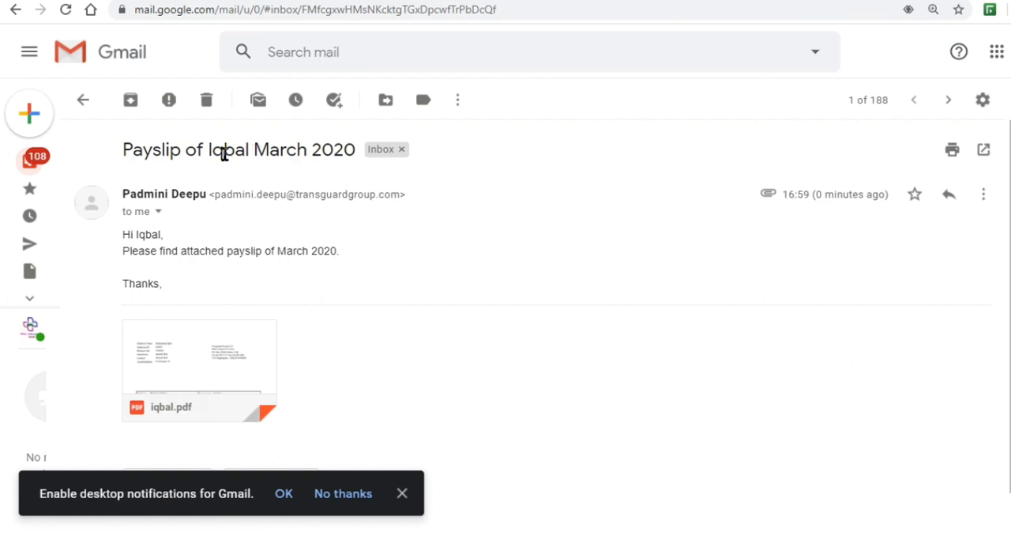
mouse_move(242, 361)
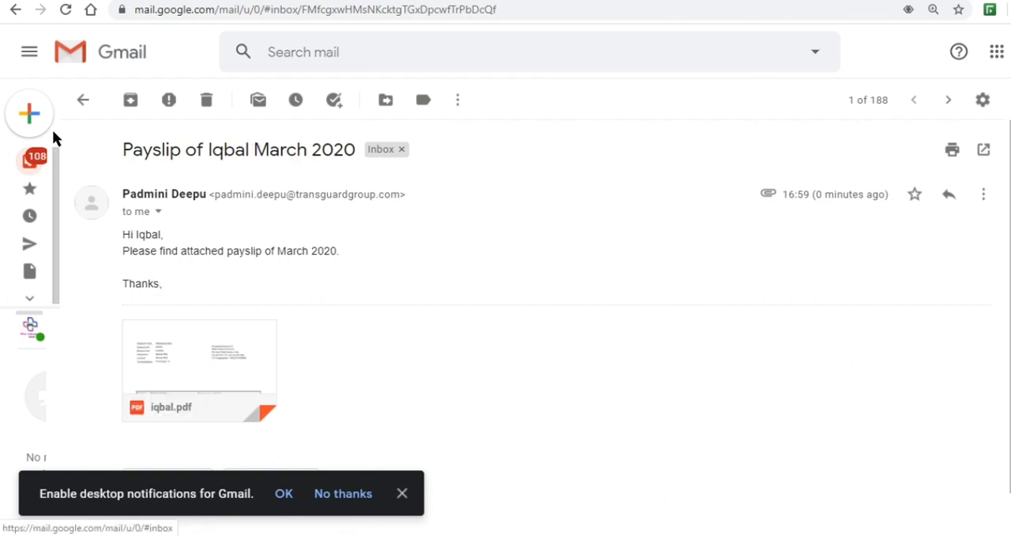
left_click(16, 10)
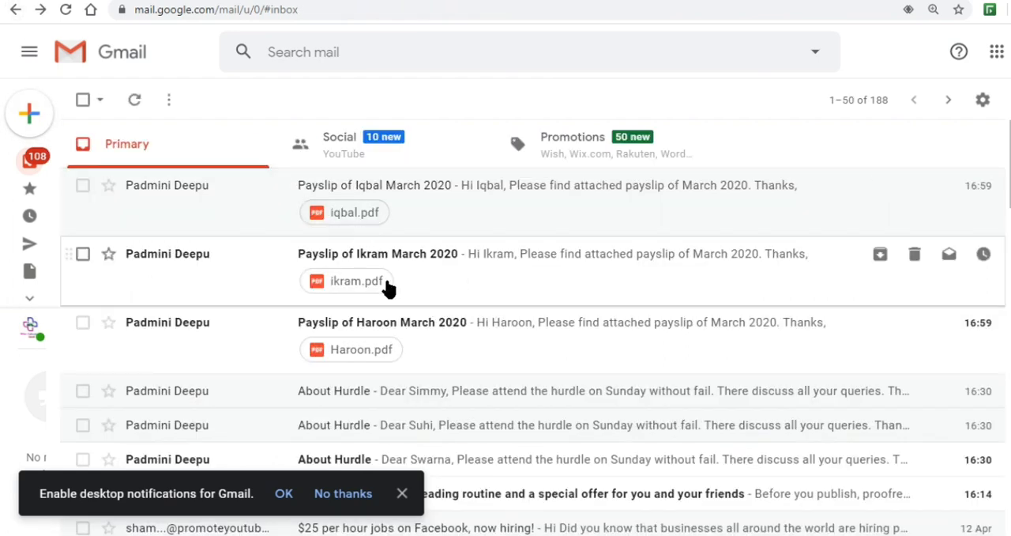
left_click(388, 287)
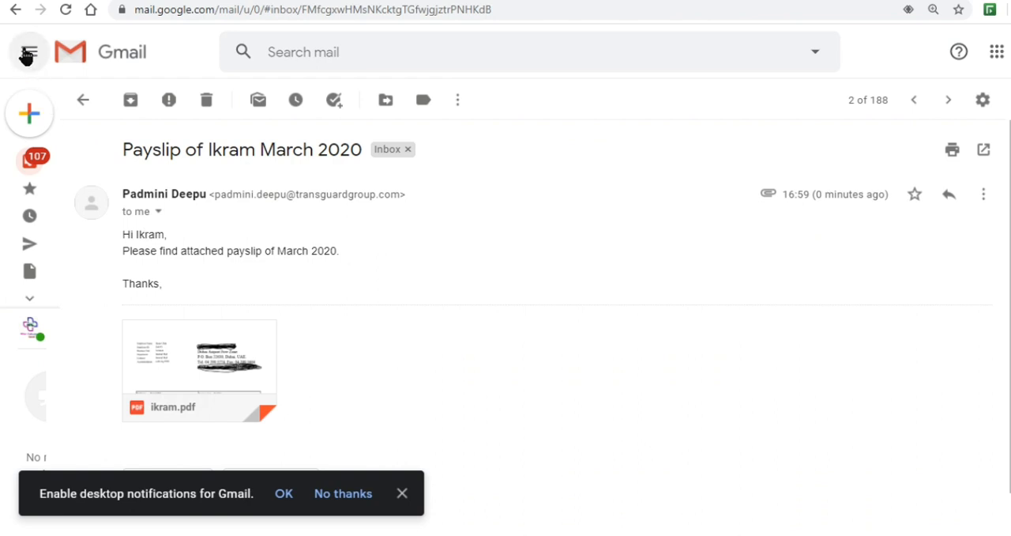
left_click(15, 10)
left_click(427, 332)
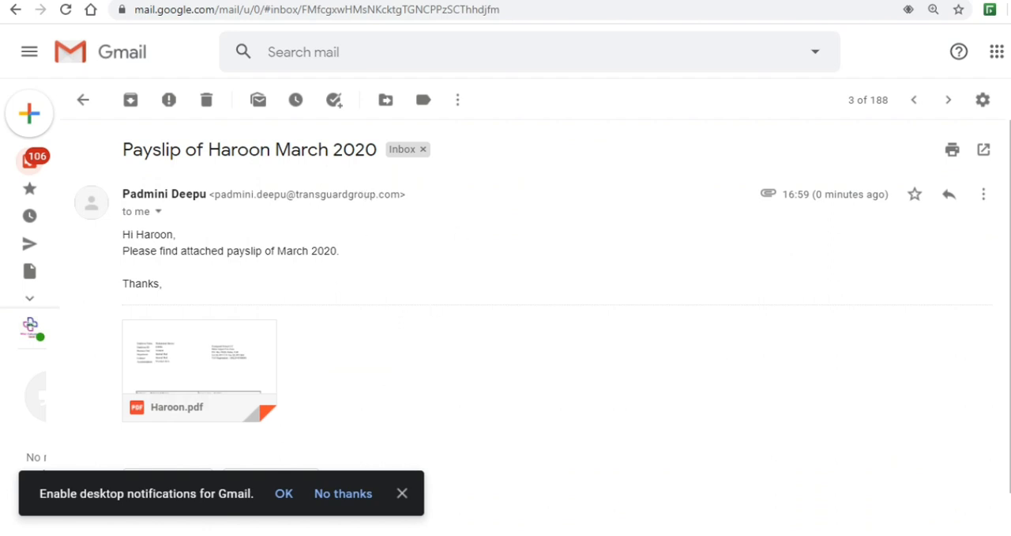
Step: Switch to the PowerPoint presentation on mail merge with different attachments and start its slide show
mouse_move(596, 533)
left_click(598, 476)
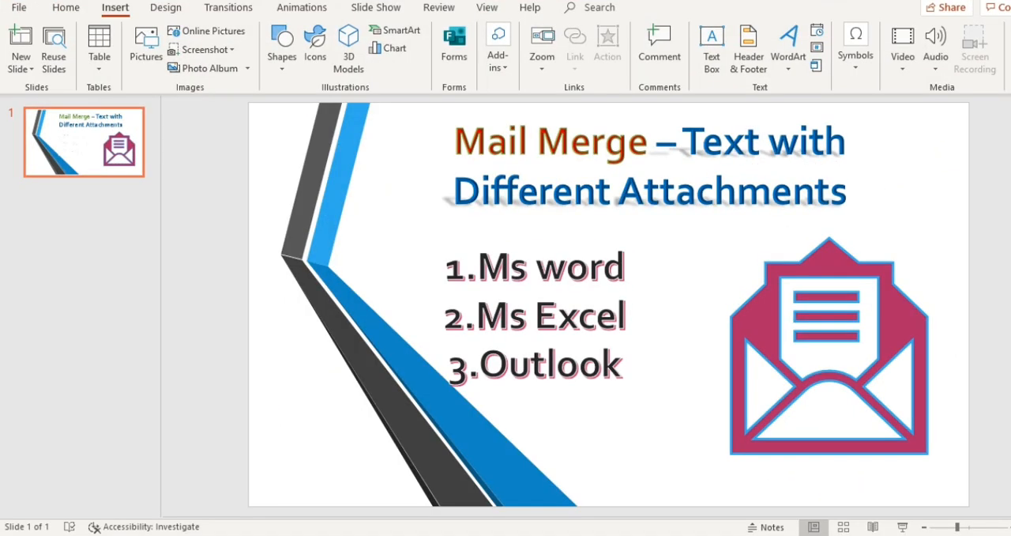
left_click(902, 526)
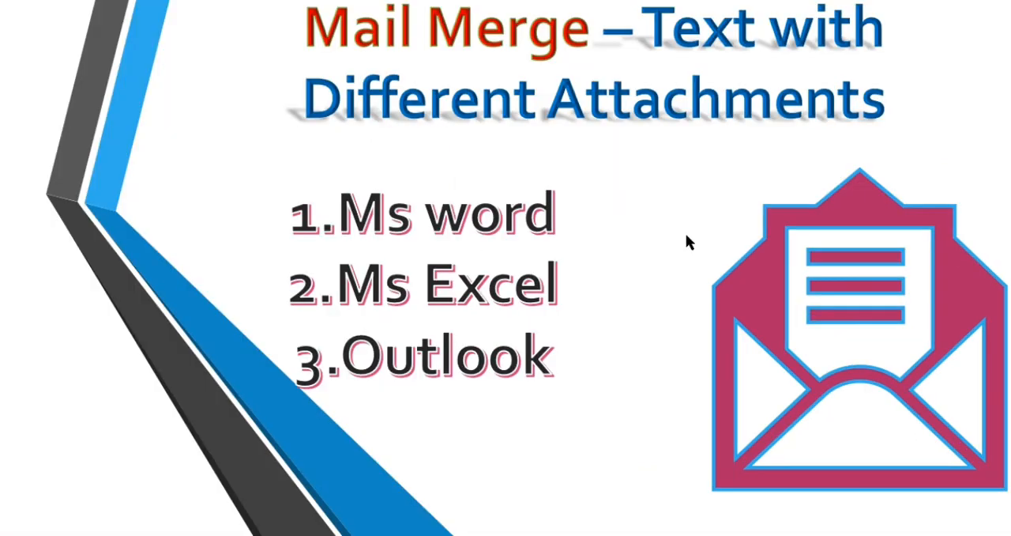